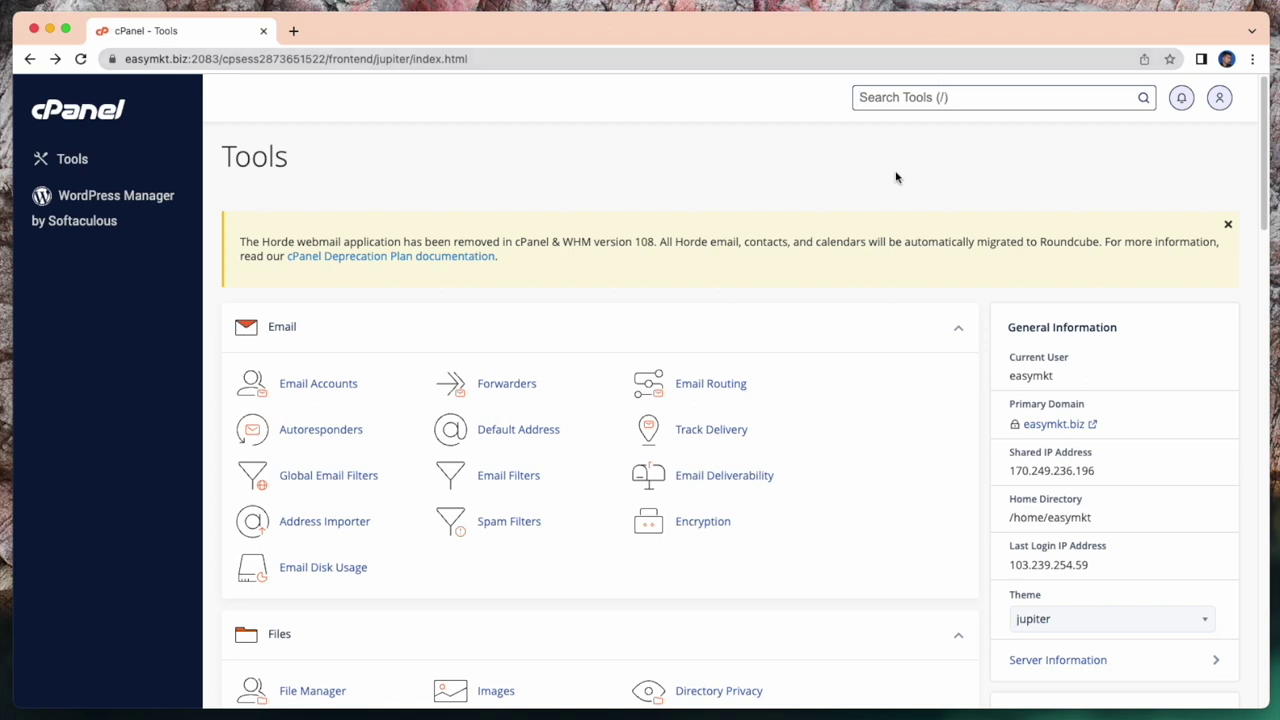
Step: Scroll the cPanel Tools page to the Software section with WordPress Manager by Softaculous
{"action": "scroll", "coordinate": [896, 178], "scroll_direction": "down", "scroll_amount": 20}
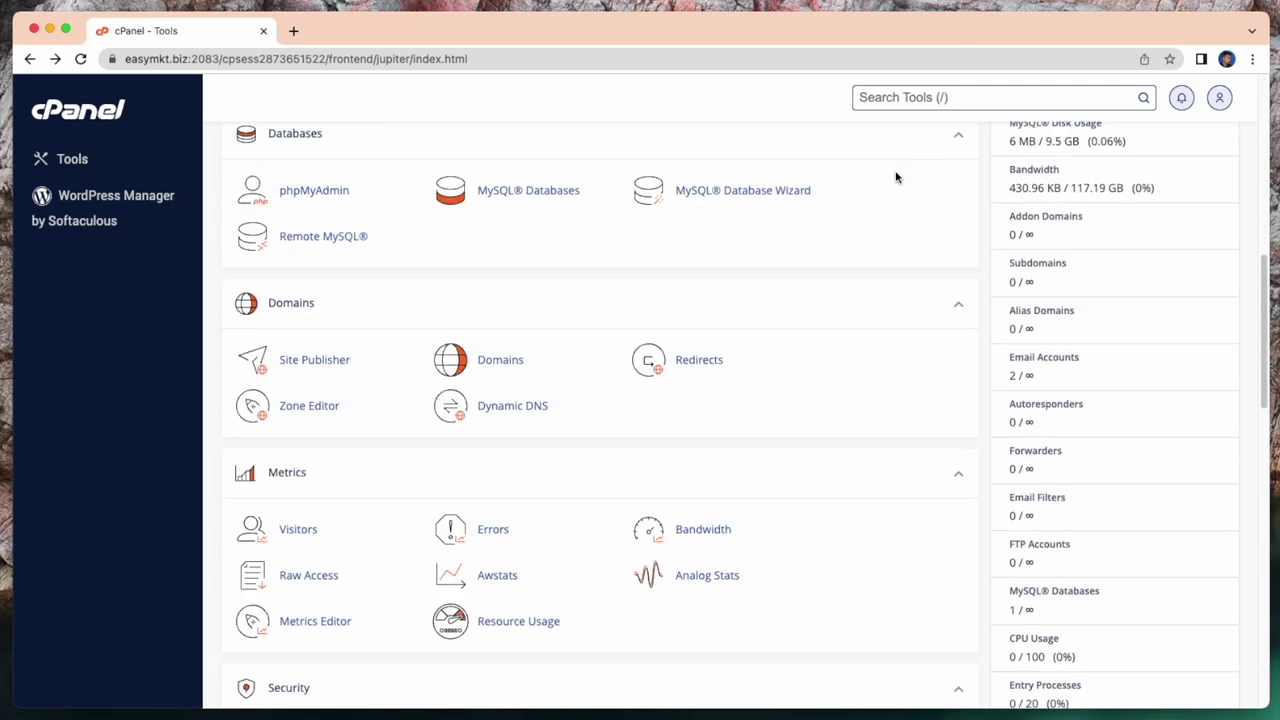
{"action": "scroll", "coordinate": [895, 183], "scroll_direction": "down", "scroll_amount": 3}
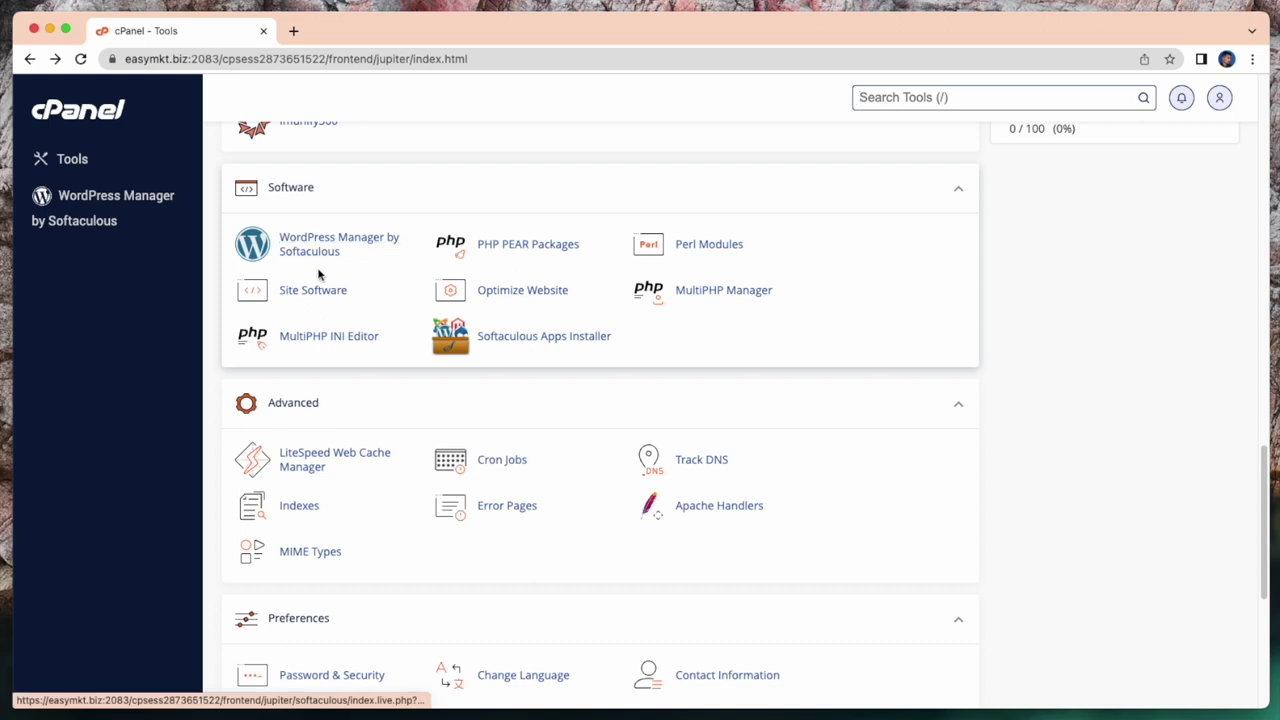
{"action": "scroll", "coordinate": [359, 343], "scroll_direction": "down", "scroll_amount": 2}
{"action": "scroll", "coordinate": [359, 343], "scroll_direction": "down", "scroll_amount": 7}
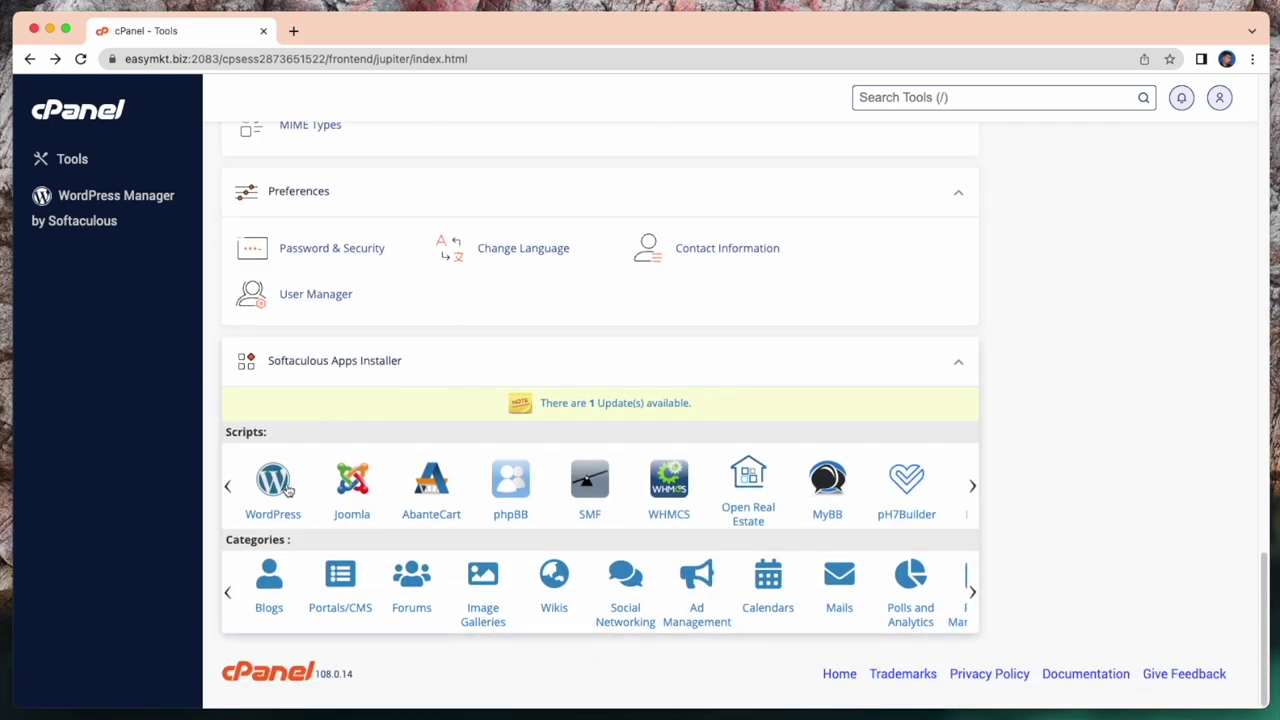
{"action": "scroll", "coordinate": [300, 480], "scroll_direction": "up", "scroll_amount": 7}
{"action": "scroll", "coordinate": [362, 440], "scroll_direction": "up", "scroll_amount": 1}
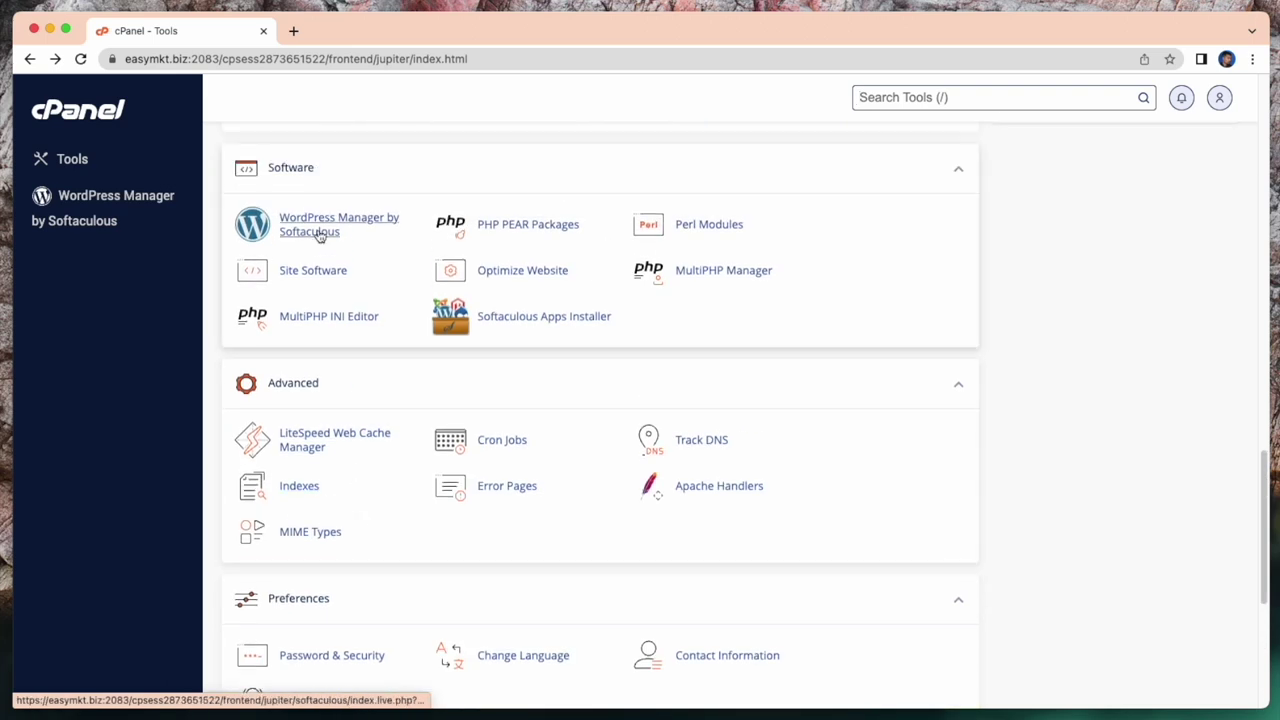
{"action": "scroll", "coordinate": [323, 234], "scroll_direction": "down", "scroll_amount": 2}
{"action": "scroll", "coordinate": [320, 363], "scroll_direction": "up", "scroll_amount": 5}
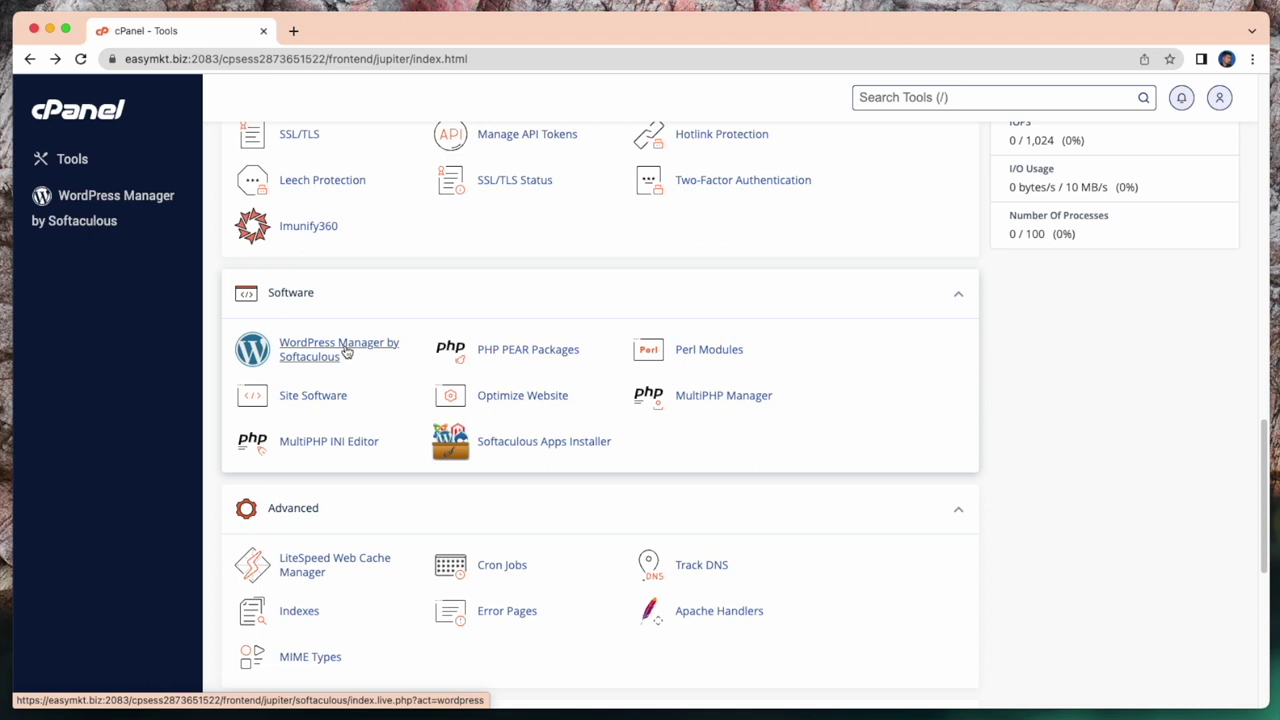
Step: Open WordPress Manager by Softaculous and start a new WordPress installation
{"action": "left_click", "coordinate": [342, 349]}
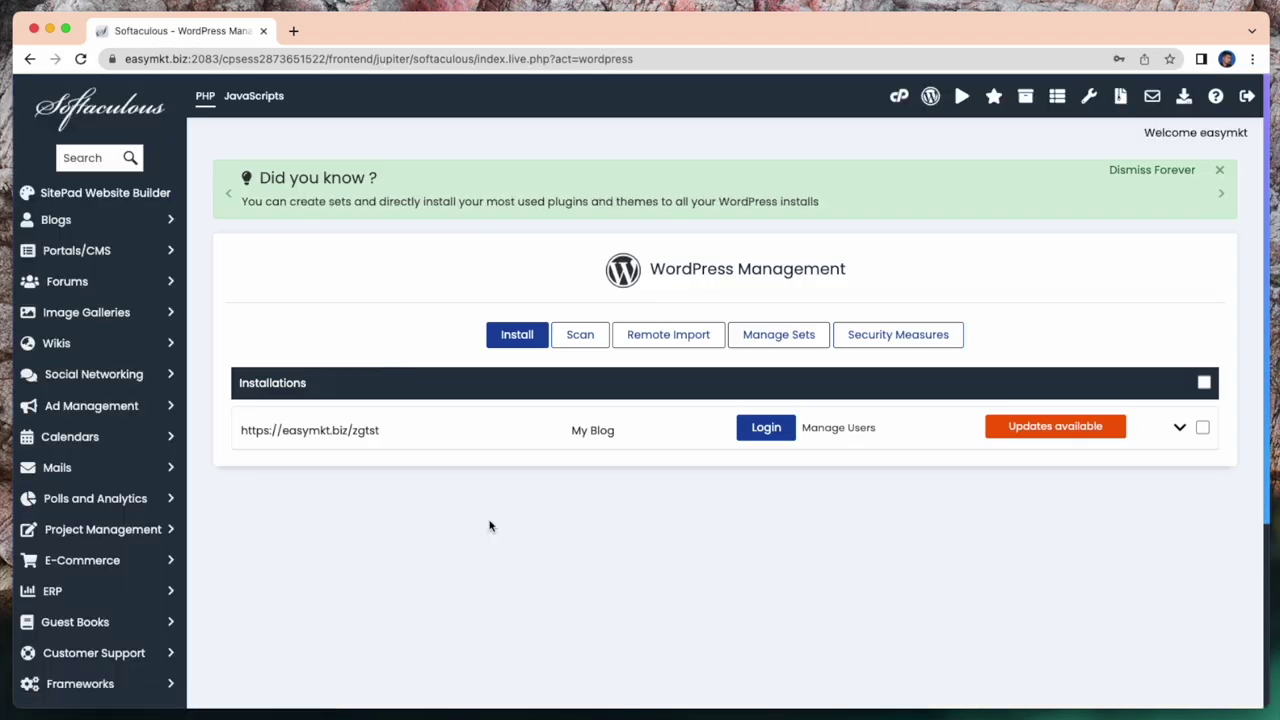
{"action": "left_click", "coordinate": [526, 336]}
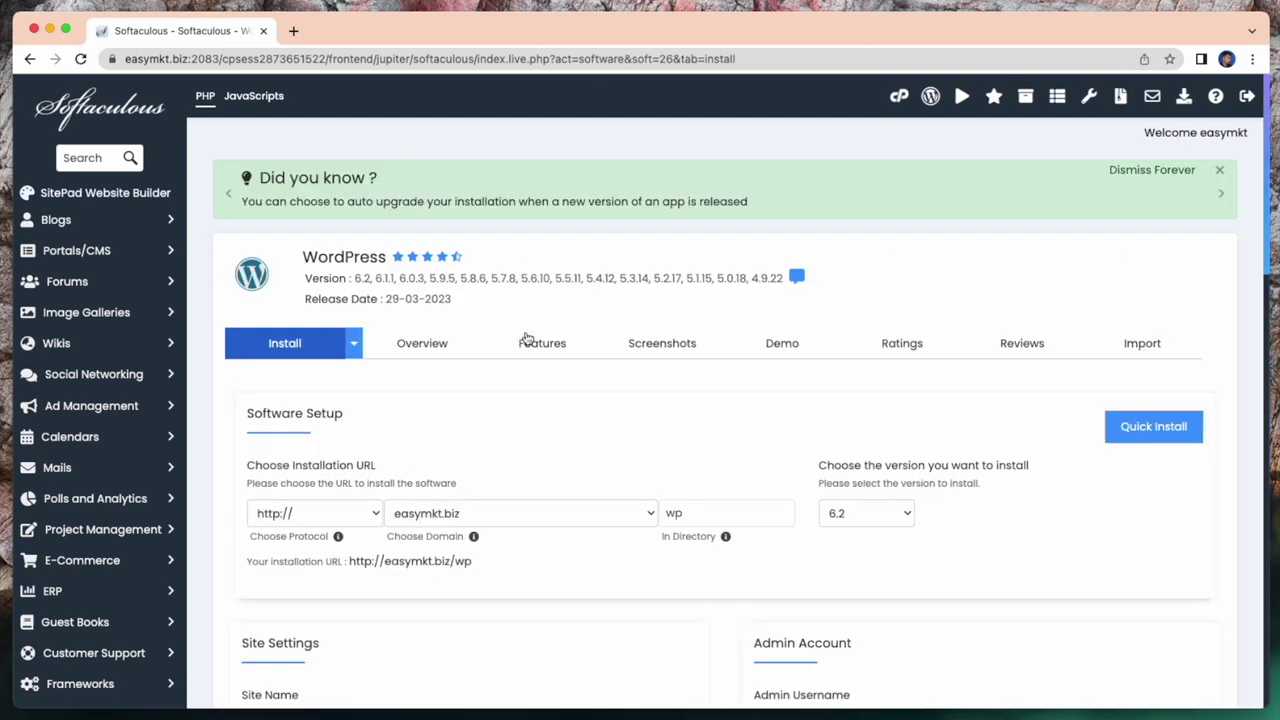
{"action": "scroll", "coordinate": [526, 338], "scroll_direction": "down", "scroll_amount": 3}
{"action": "left_click", "coordinate": [355, 352]}
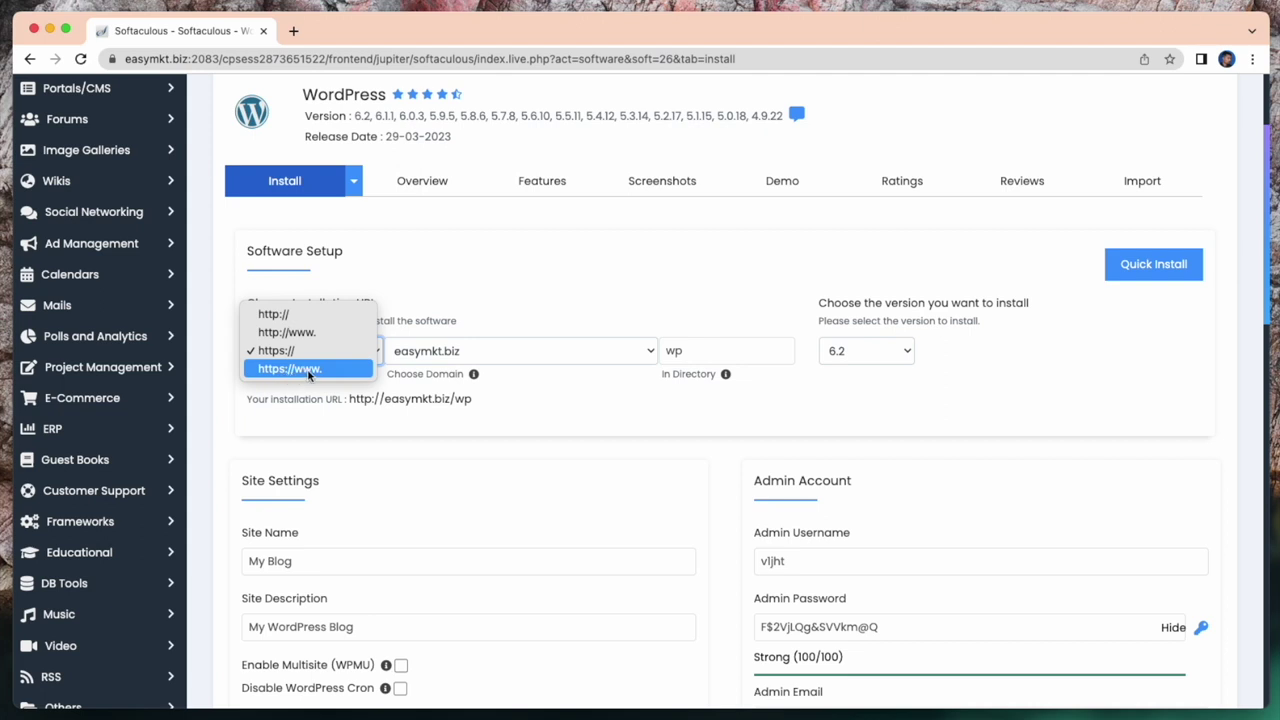
{"action": "left_click", "coordinate": [321, 433]}
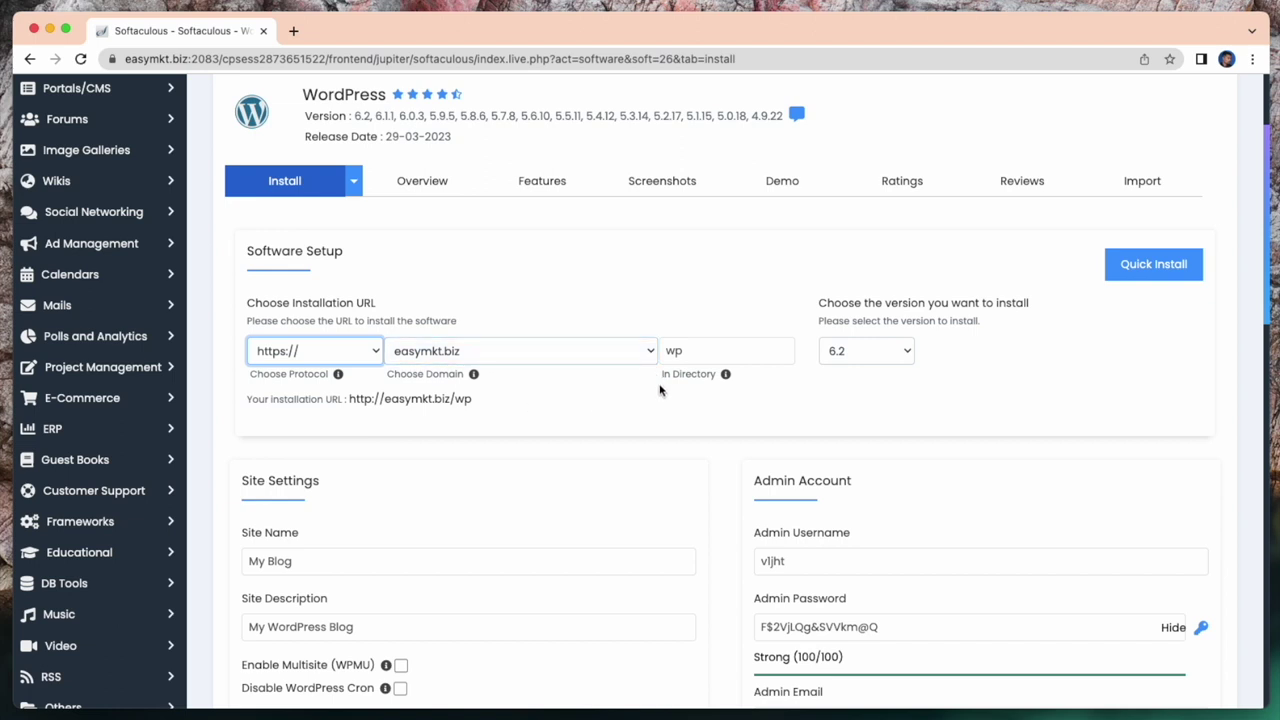
{"action": "left_click", "coordinate": [692, 358]}
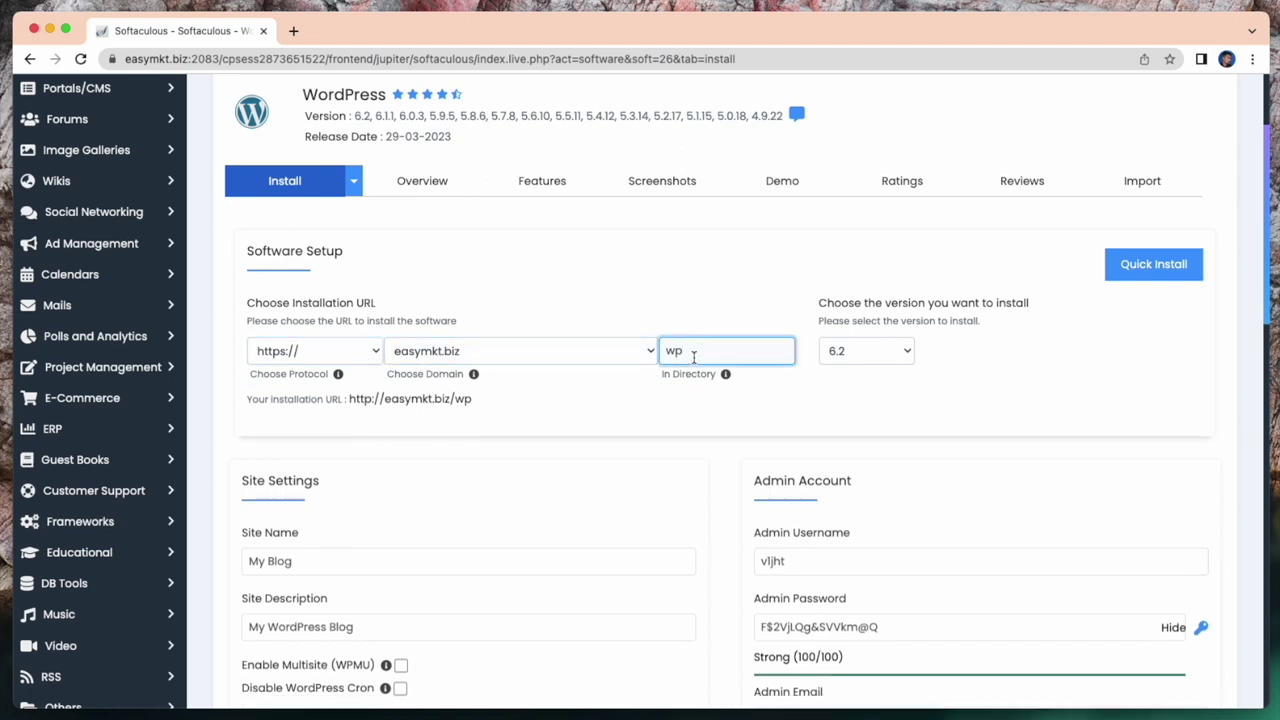
{"action": "key", "text": "BackSpace"}
{"action": "scroll", "coordinate": [522, 485], "scroll_direction": "down", "scroll_amount": 3}
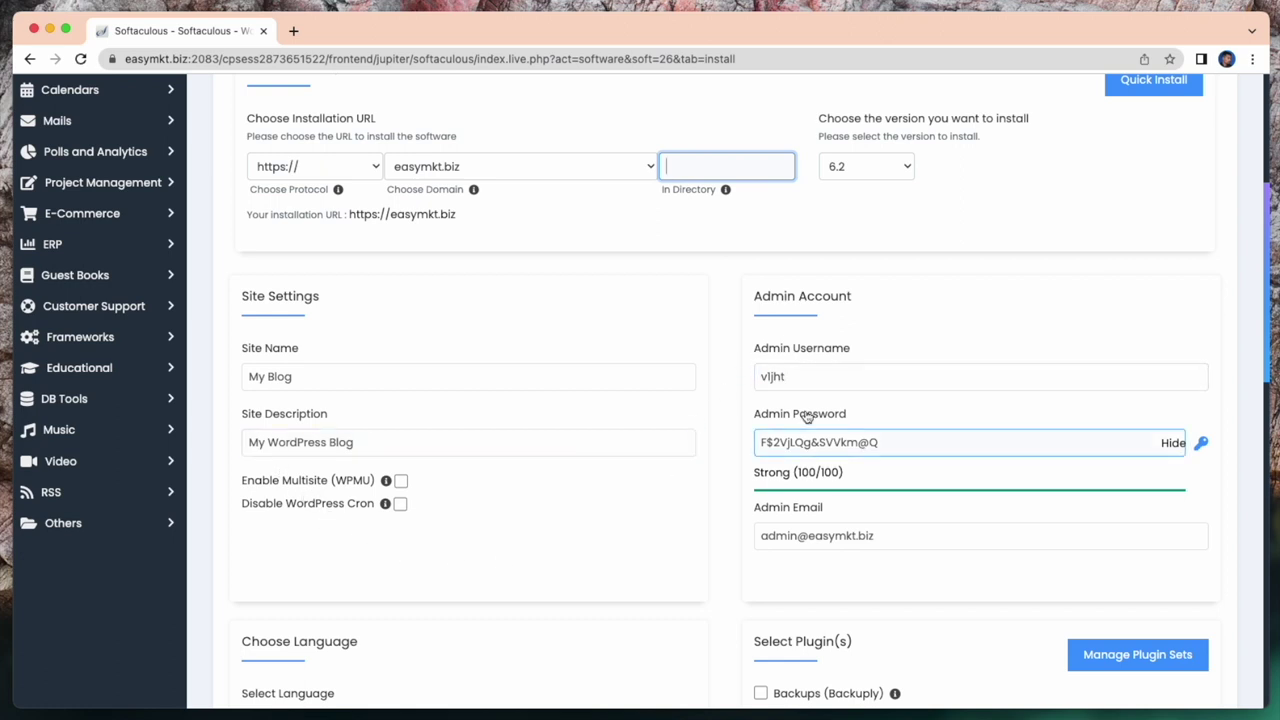
Step: Replace the default admin username and the generated password with your own values
{"action": "left_click", "coordinate": [800, 379]}
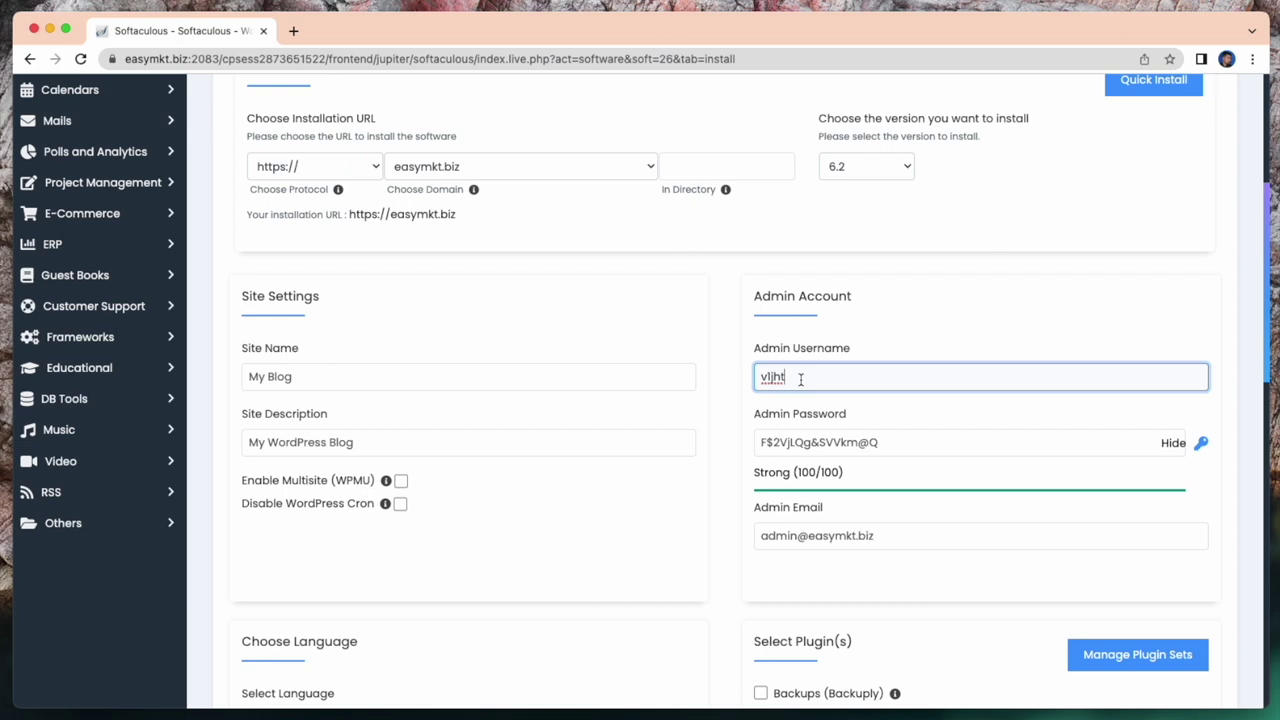
{"action": "key", "text": "super+a"}
{"action": "left_click", "coordinate": [926, 443]}
{"action": "key", "text": "super+a"}
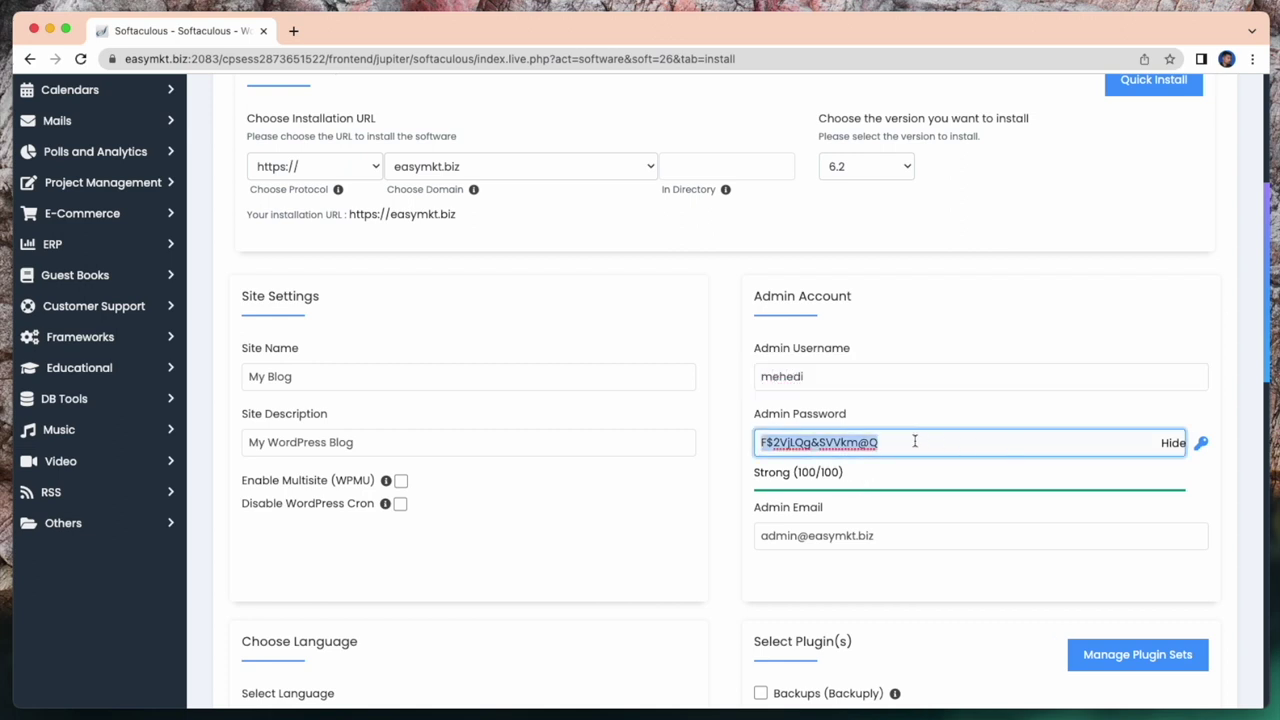
{"action": "key", "text": "BackSpace"}
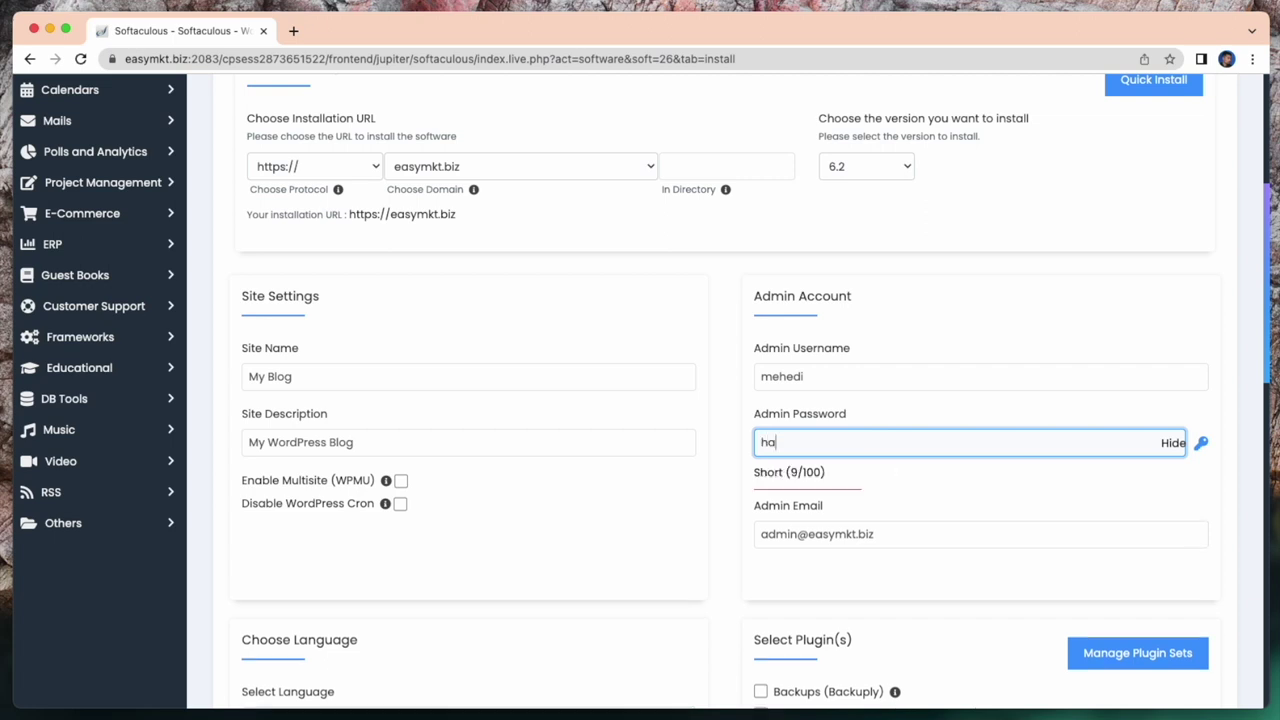
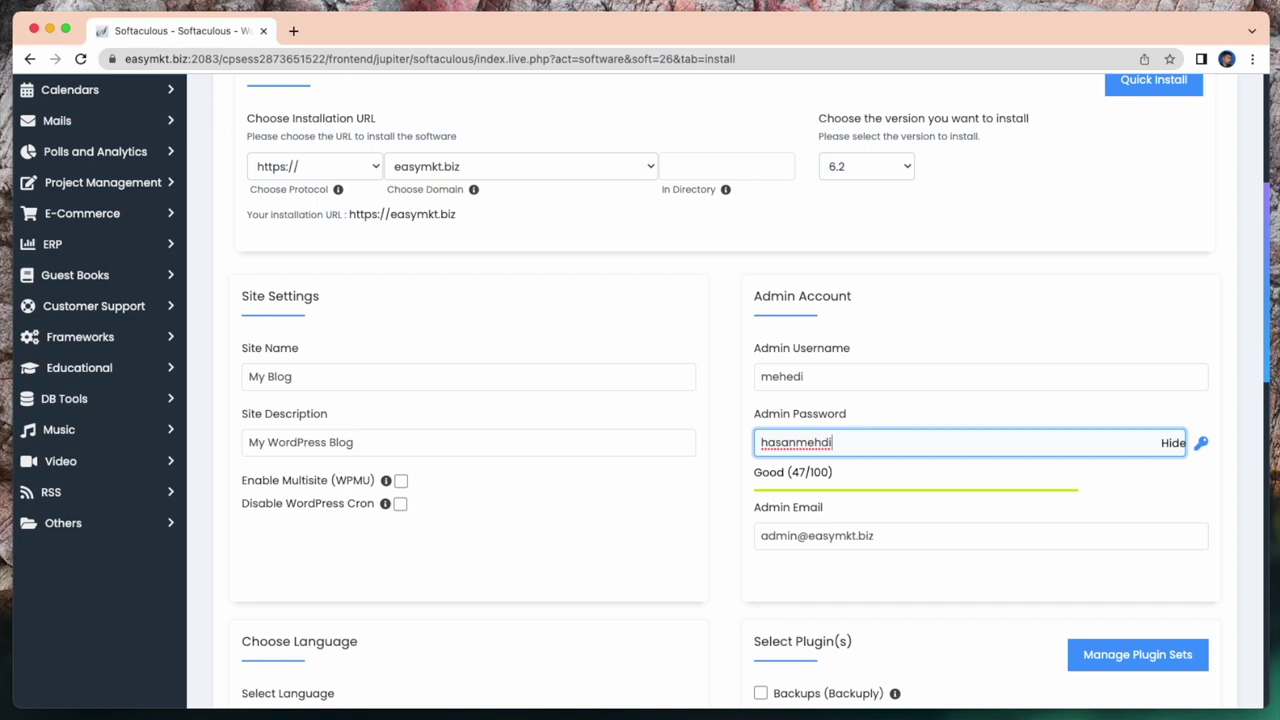
Step: Clear the default admin email and begin typing a new address
{"action": "left_click", "coordinate": [911, 534]}
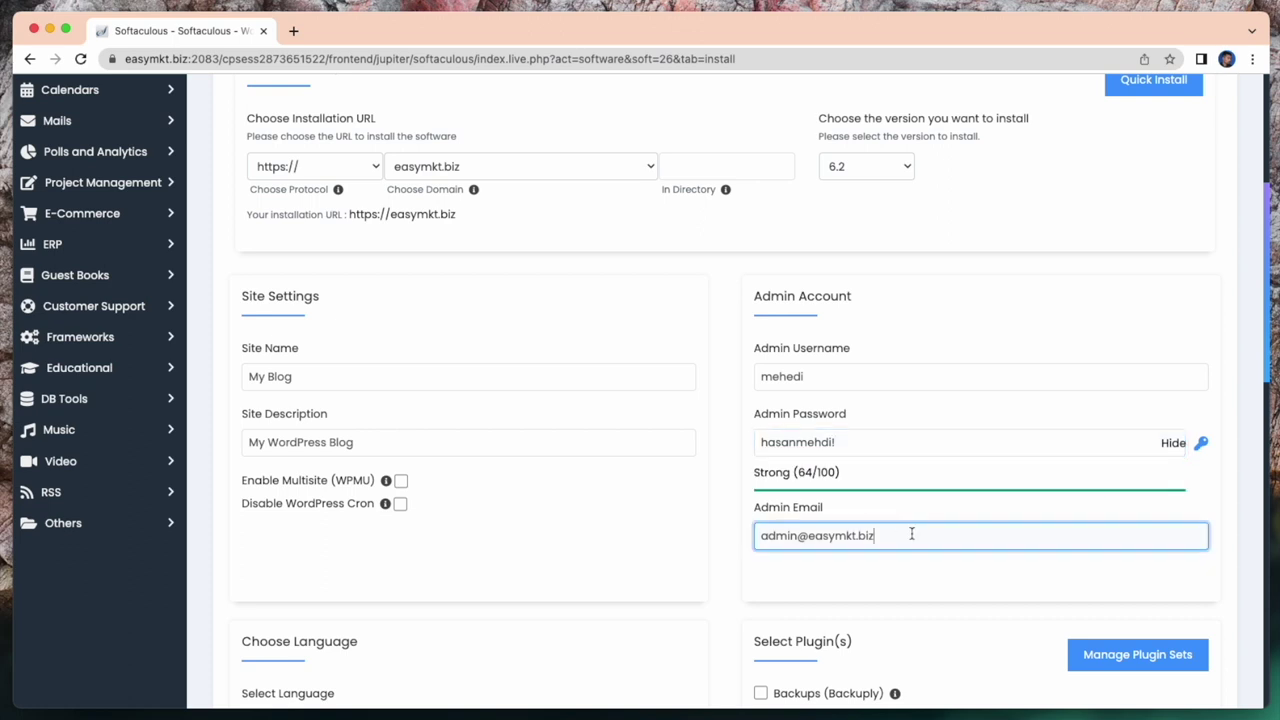
{"action": "key", "text": "BackSpace"}
{"action": "key", "text": "BackSpace"}
{"action": "key", "text": "BackSpace"}
{"action": "key", "text": "BackSpace"}
{"action": "key", "text": "BackSpace"}
{"action": "key", "text": "BackSpace"}
{"action": "key", "text": "BackSpace"}
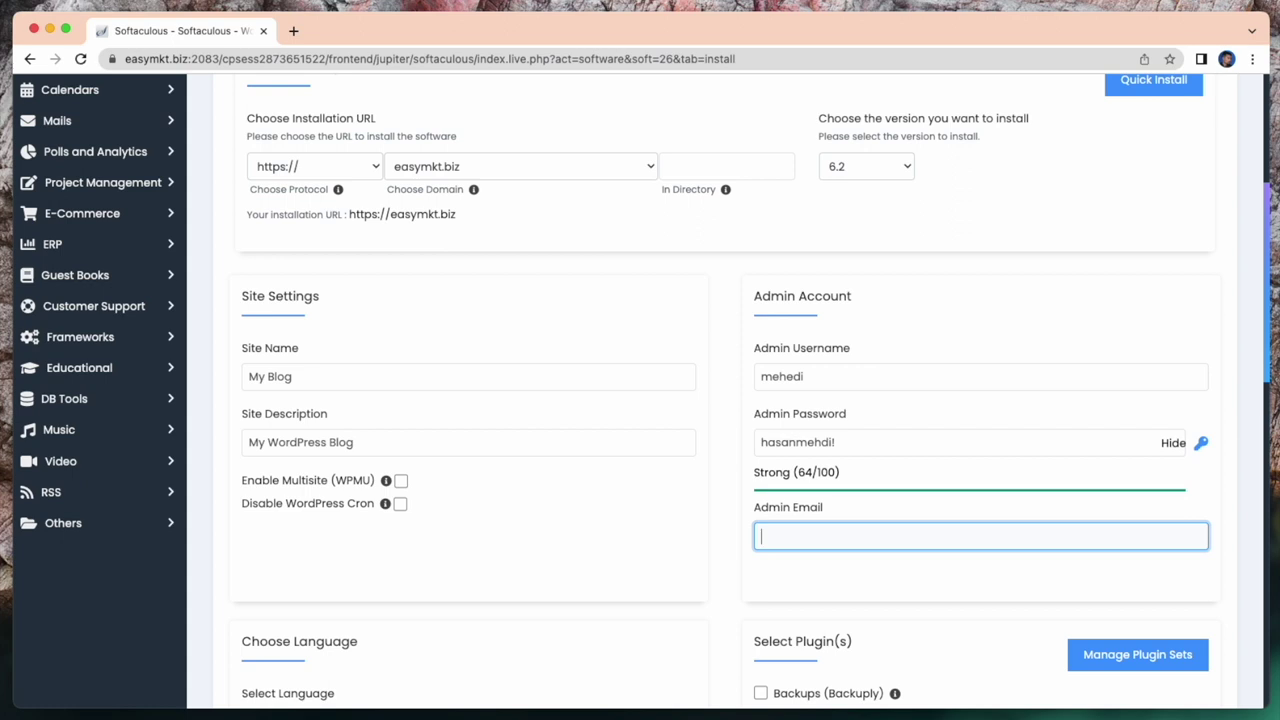
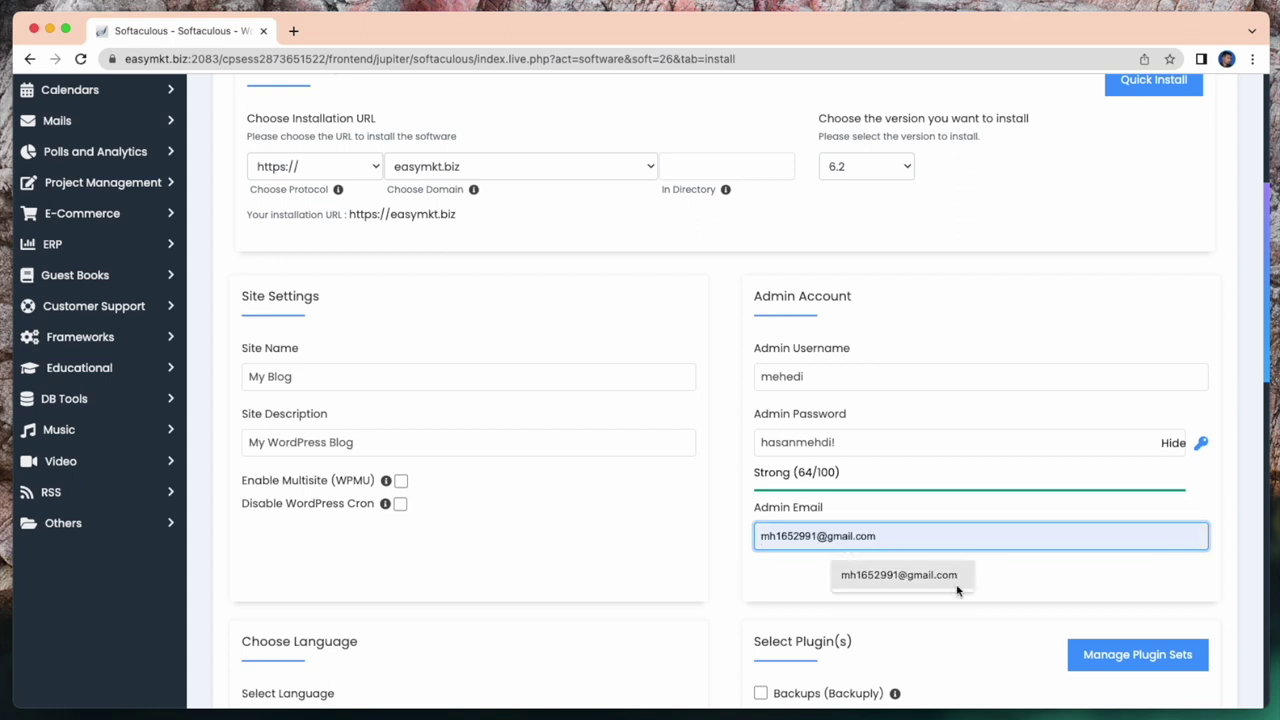
Step: Fill the admin email from the saved suggestion and keep English as the site language
{"action": "left_click", "coordinate": [948, 572]}
{"action": "scroll", "coordinate": [975, 580], "scroll_direction": "down", "scroll_amount": 2}
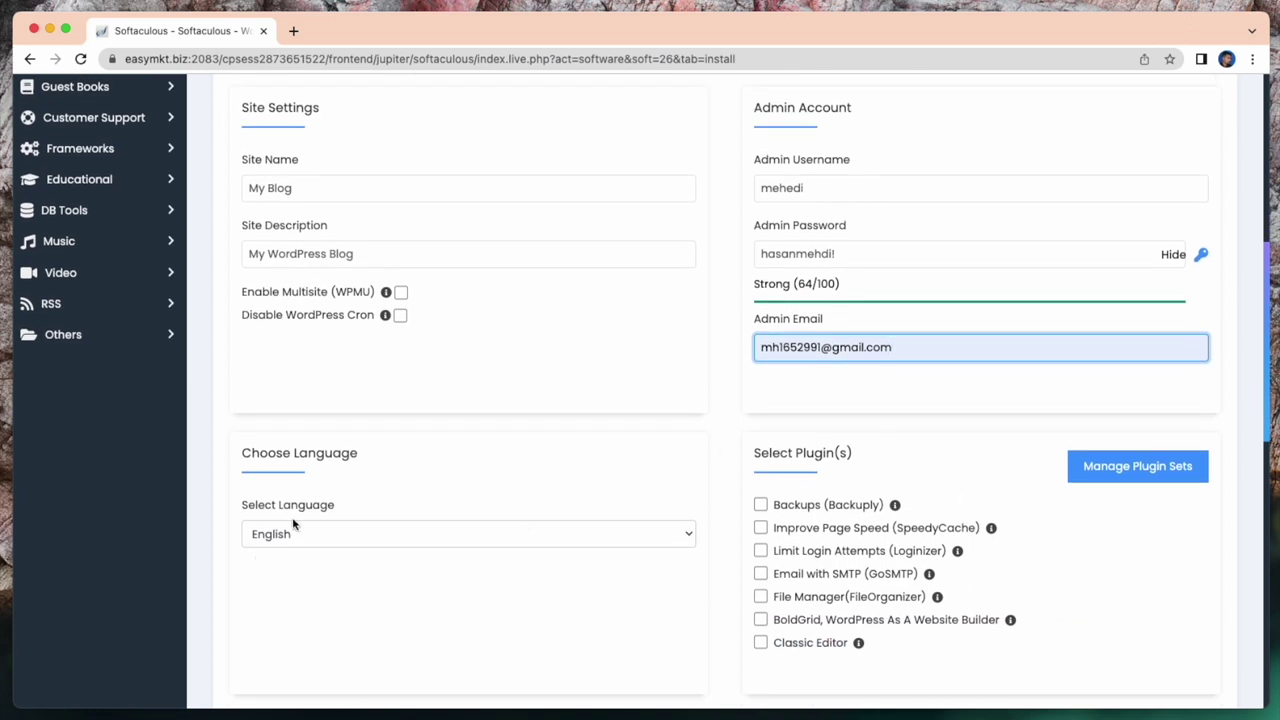
{"action": "scroll", "coordinate": [290, 527], "scroll_direction": "down", "scroll_amount": 1}
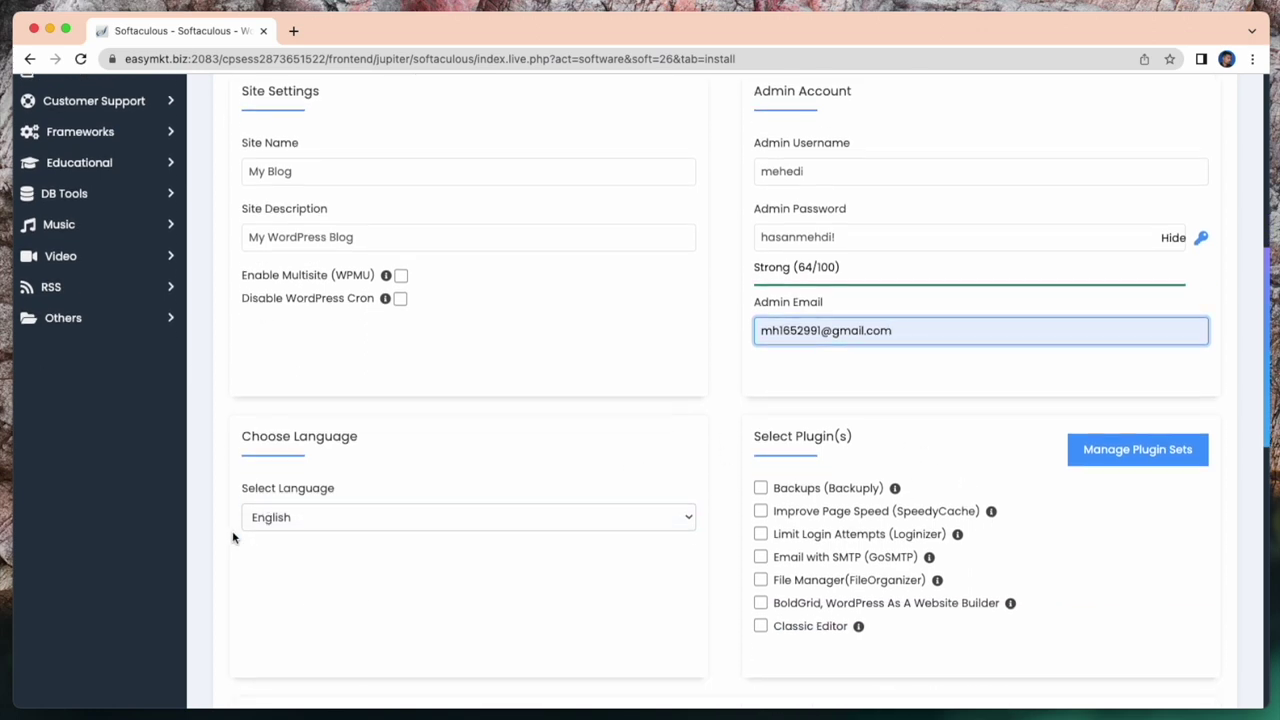
{"action": "left_click", "coordinate": [542, 523]}
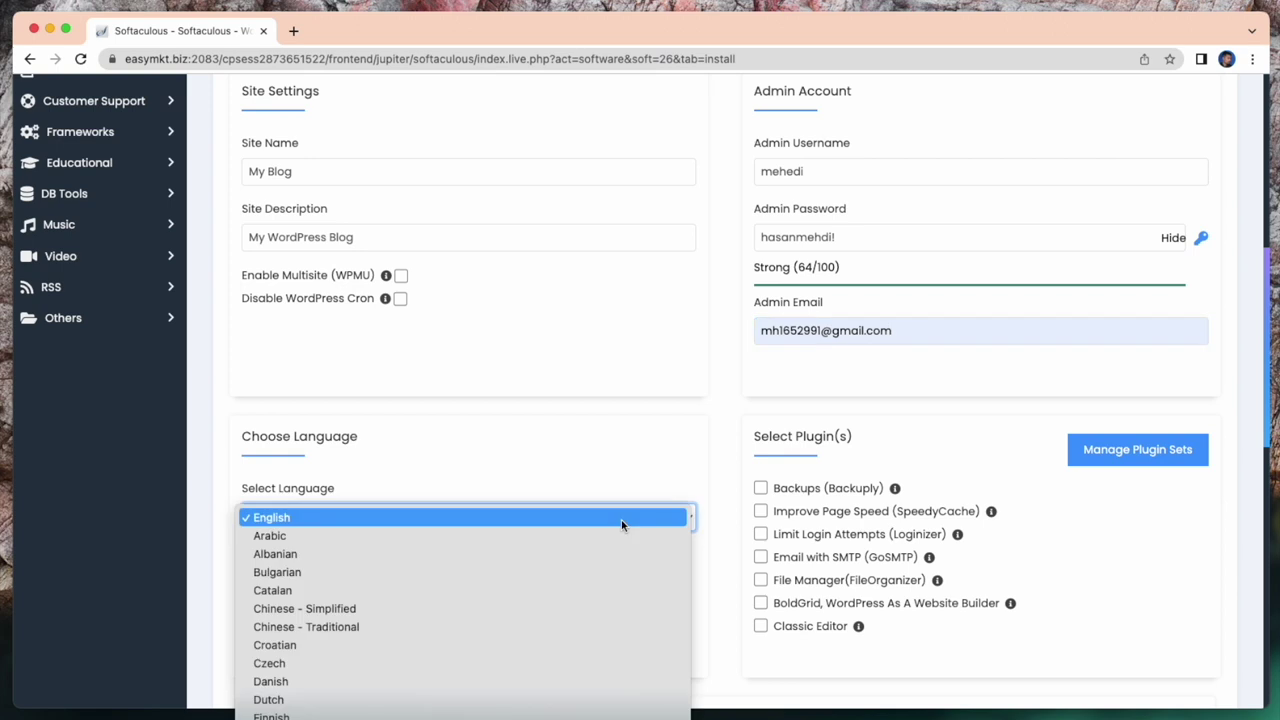
{"action": "left_click", "coordinate": [688, 486]}
Step: Review the theme and installation-details options, then select the whole admin email address
{"action": "scroll", "coordinate": [772, 420], "scroll_direction": "down", "scroll_amount": 2}
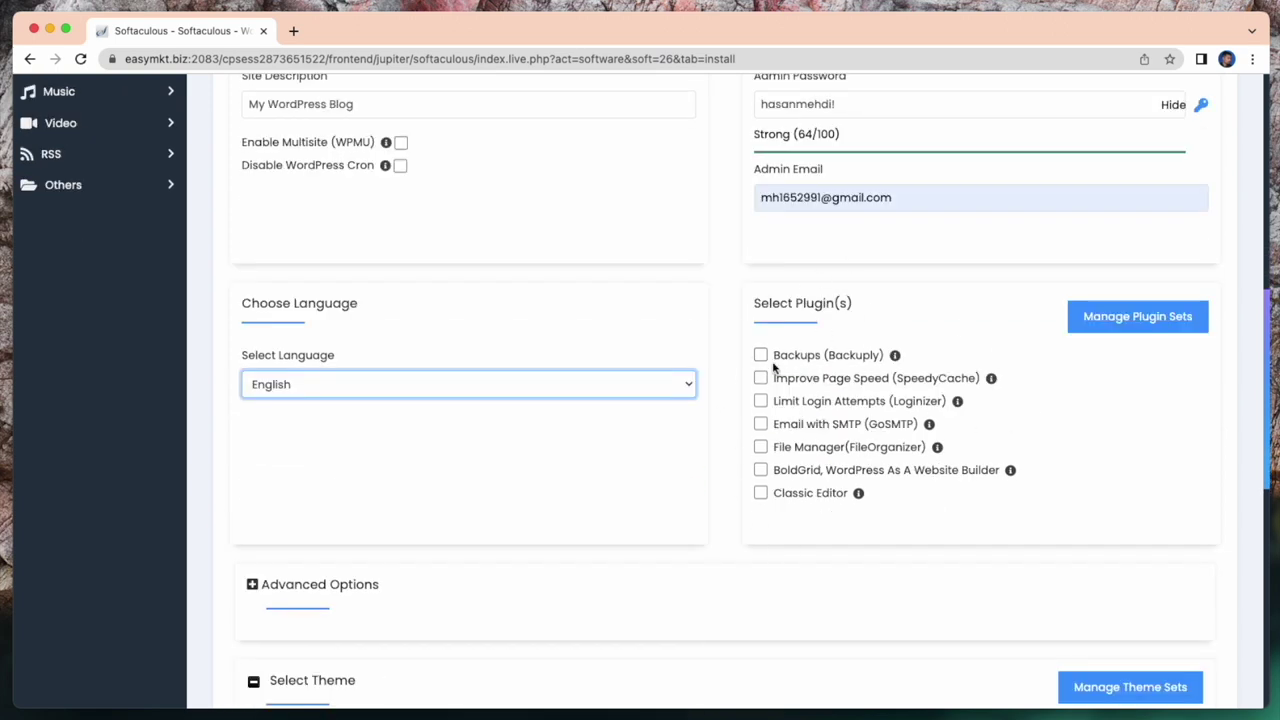
{"action": "scroll", "coordinate": [794, 510], "scroll_direction": "down", "scroll_amount": 1}
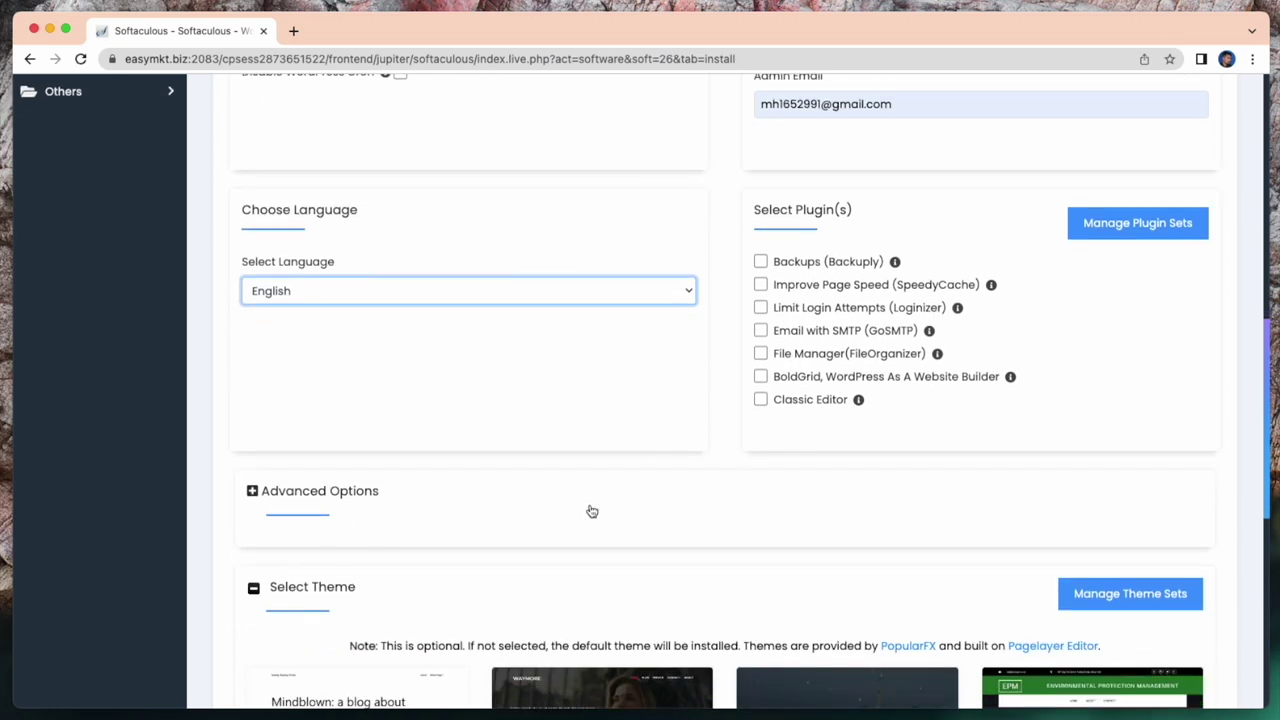
{"action": "scroll", "coordinate": [643, 531], "scroll_direction": "down", "scroll_amount": 1}
{"action": "scroll", "coordinate": [648, 516], "scroll_direction": "down", "scroll_amount": 1}
{"action": "scroll", "coordinate": [648, 516], "scroll_direction": "down", "scroll_amount": 4}
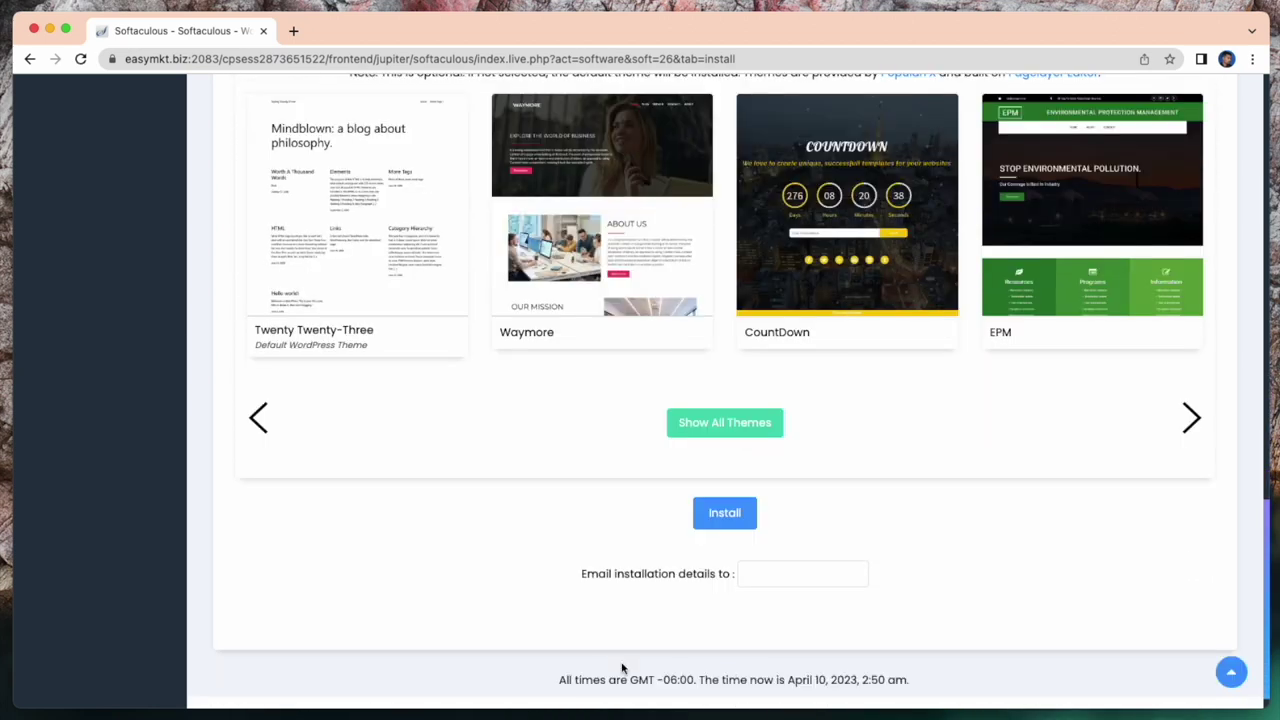
{"action": "left_click", "coordinate": [794, 577]}
{"action": "scroll", "coordinate": [820, 470], "scroll_direction": "up", "scroll_amount": 8}
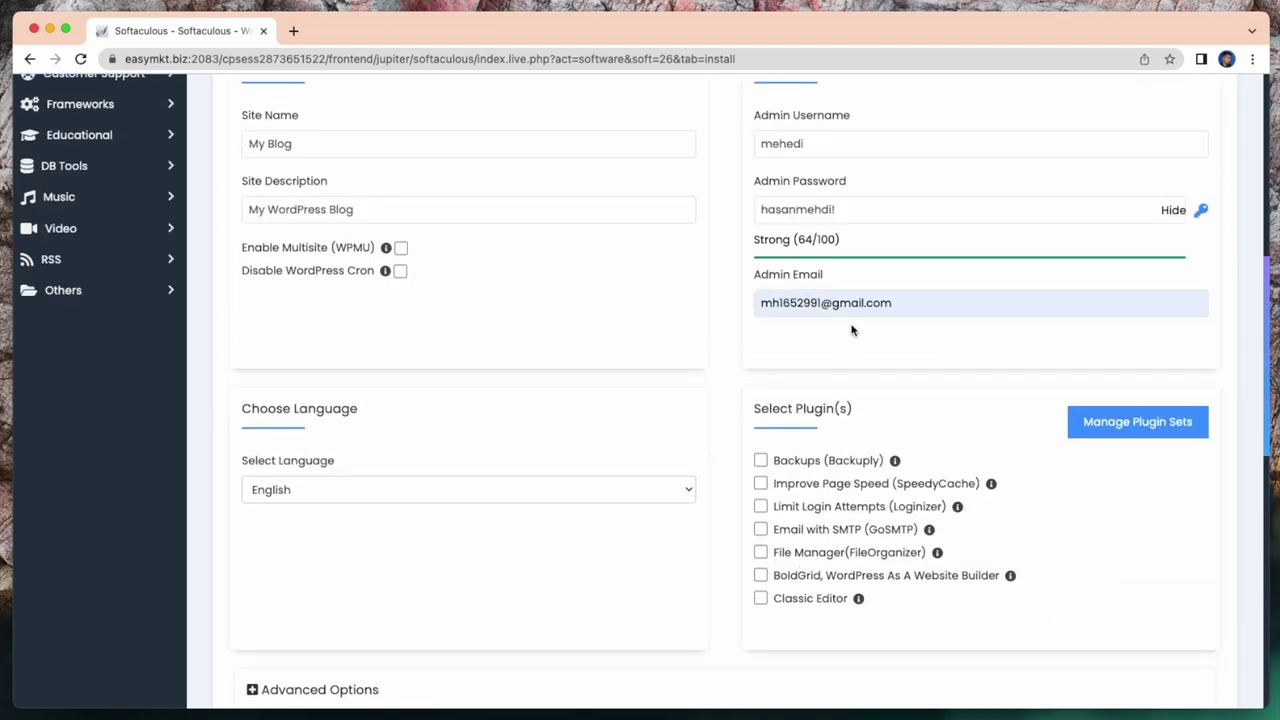
{"action": "left_click", "coordinate": [863, 303]}
{"action": "left_click_drag", "start_coordinate": [892, 304], "coordinate": [762, 303]}
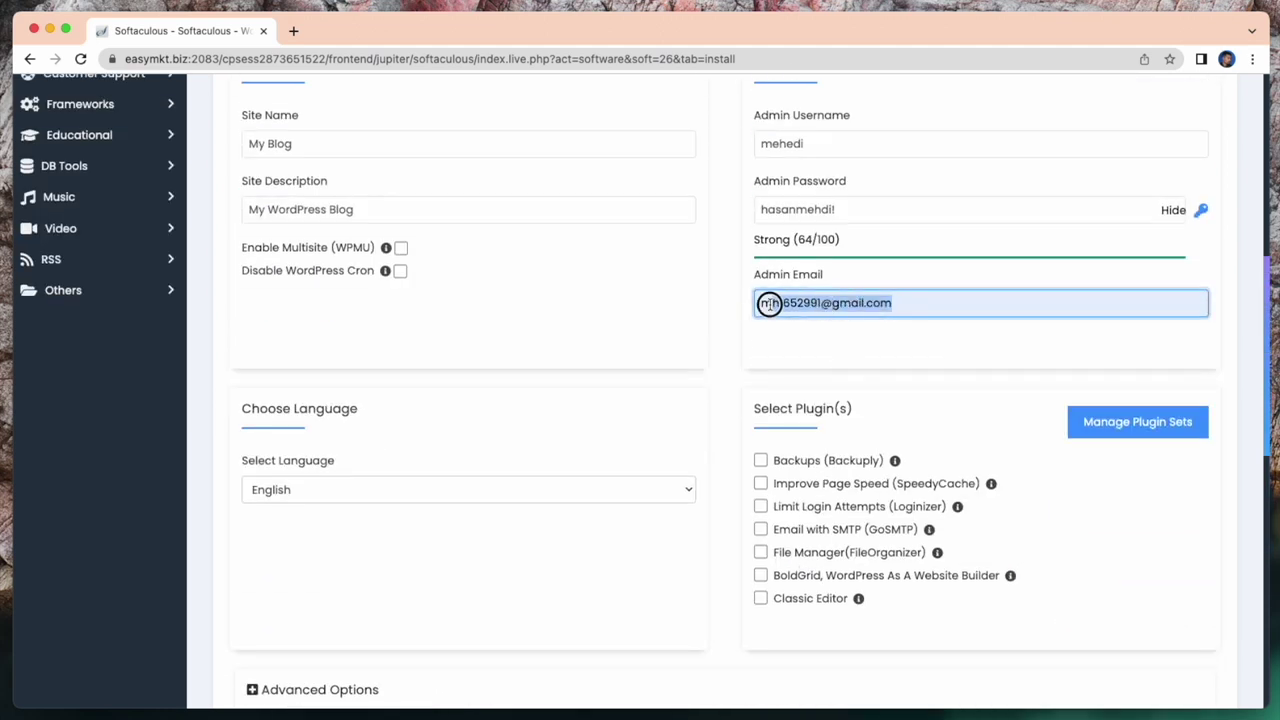
Step: Copy the admin email and paste it into the 'Email installation details to' field
{"action": "right_click", "coordinate": [800, 302]}
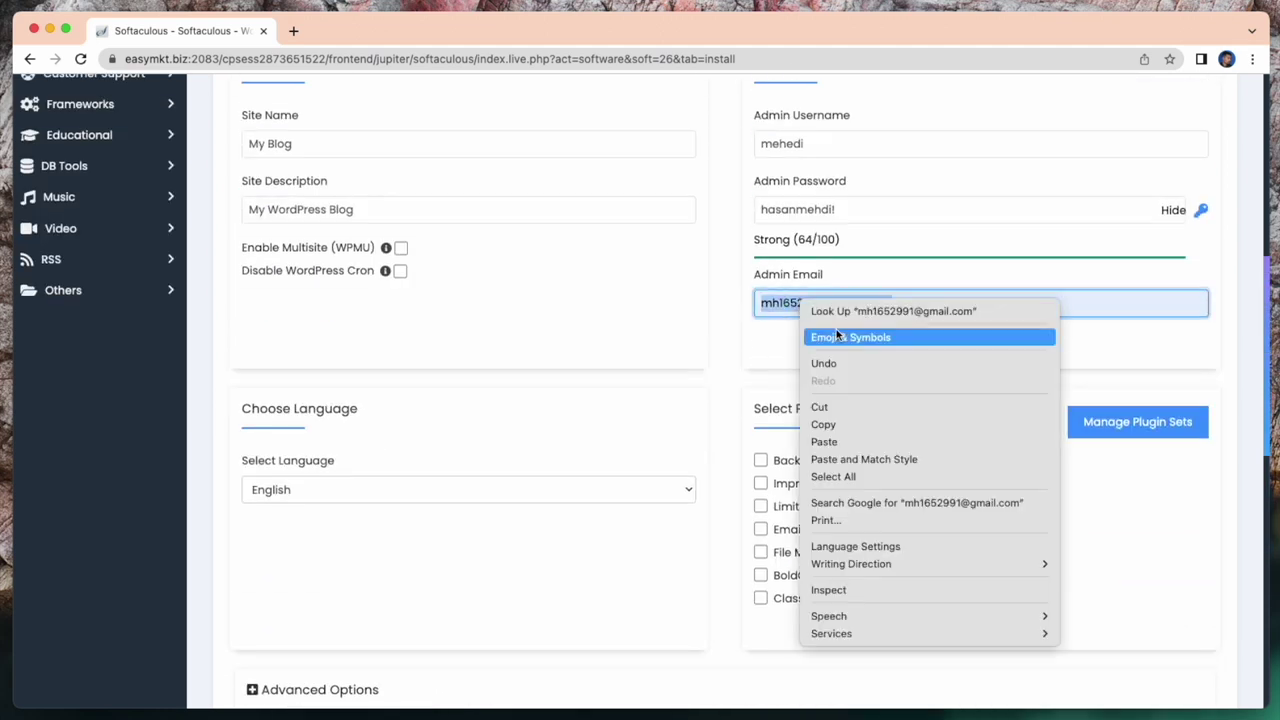
{"action": "left_click", "coordinate": [837, 423]}
{"action": "scroll", "coordinate": [711, 471], "scroll_direction": "down", "scroll_amount": 10}
{"action": "left_click", "coordinate": [760, 545]}
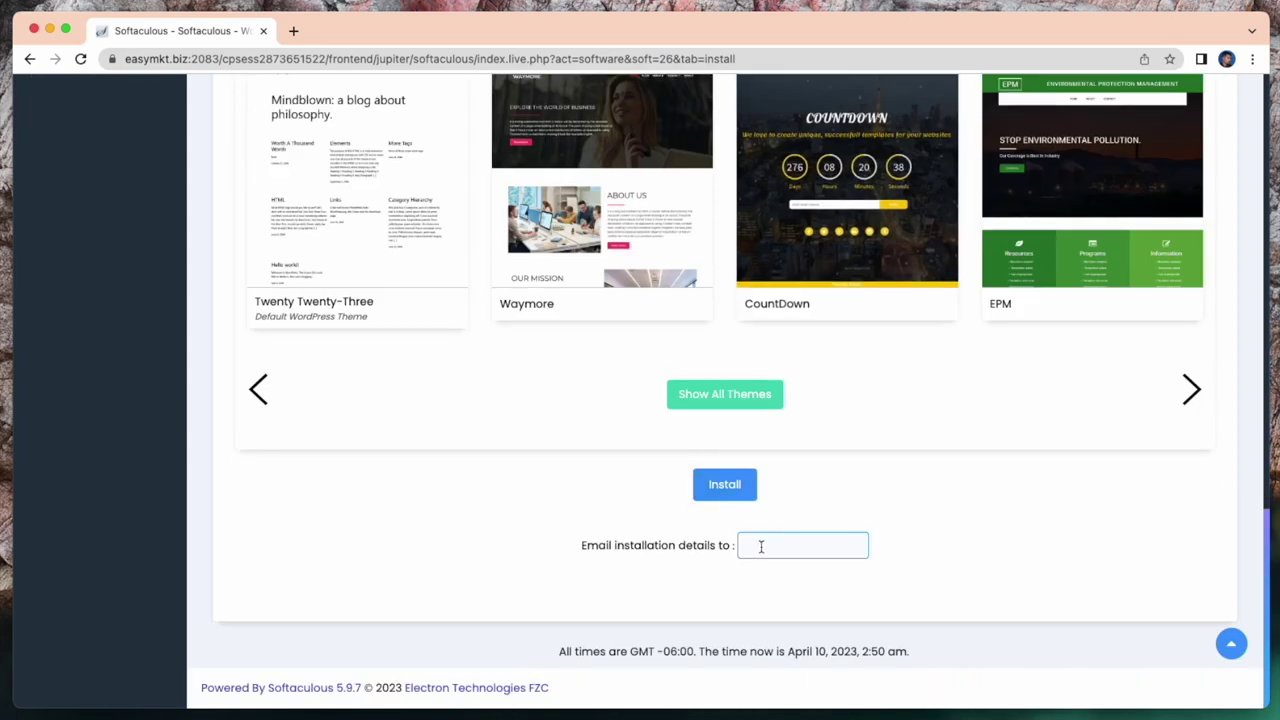
{"action": "right_click", "coordinate": [762, 545]}
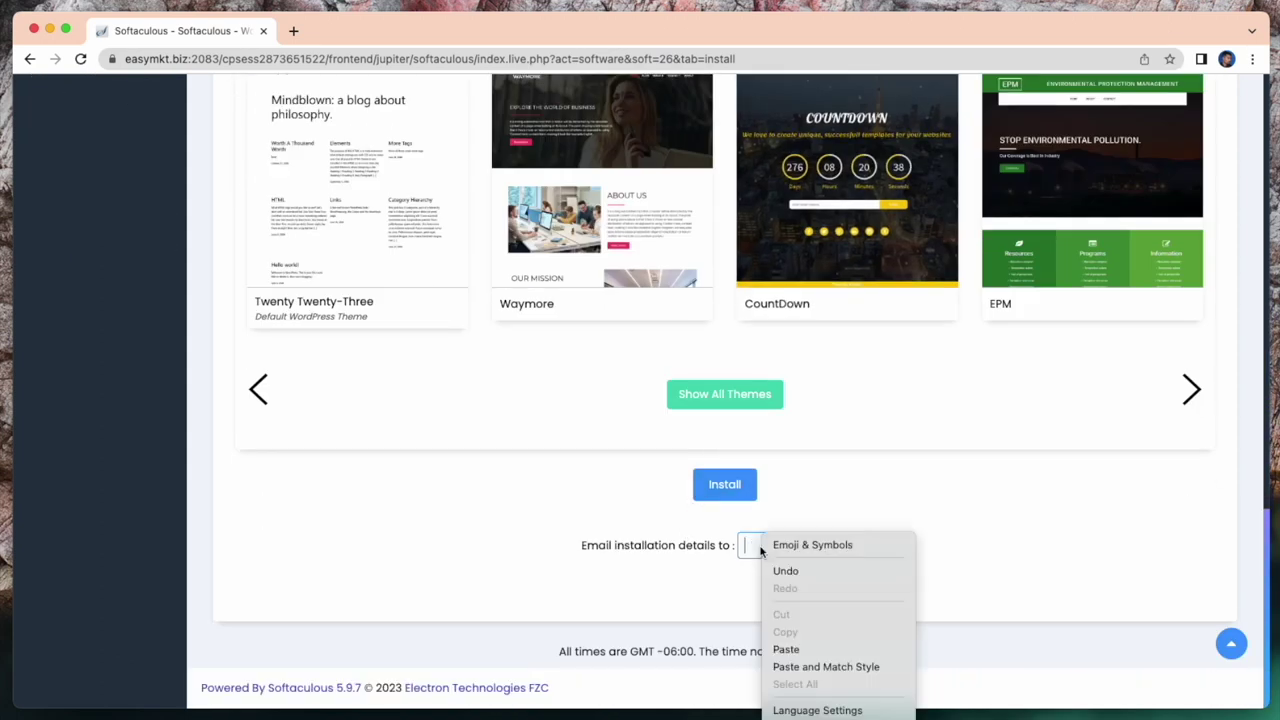
{"action": "left_click", "coordinate": [786, 649]}
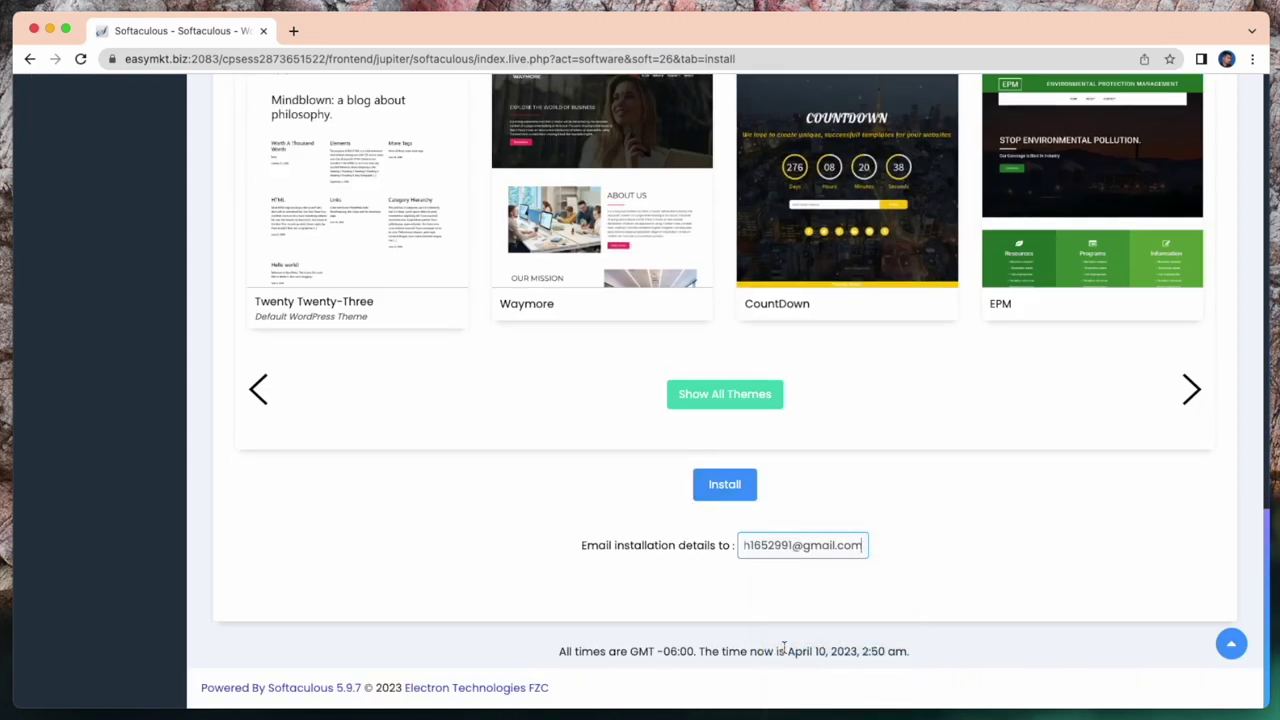
{"action": "left_click", "coordinate": [726, 494]}
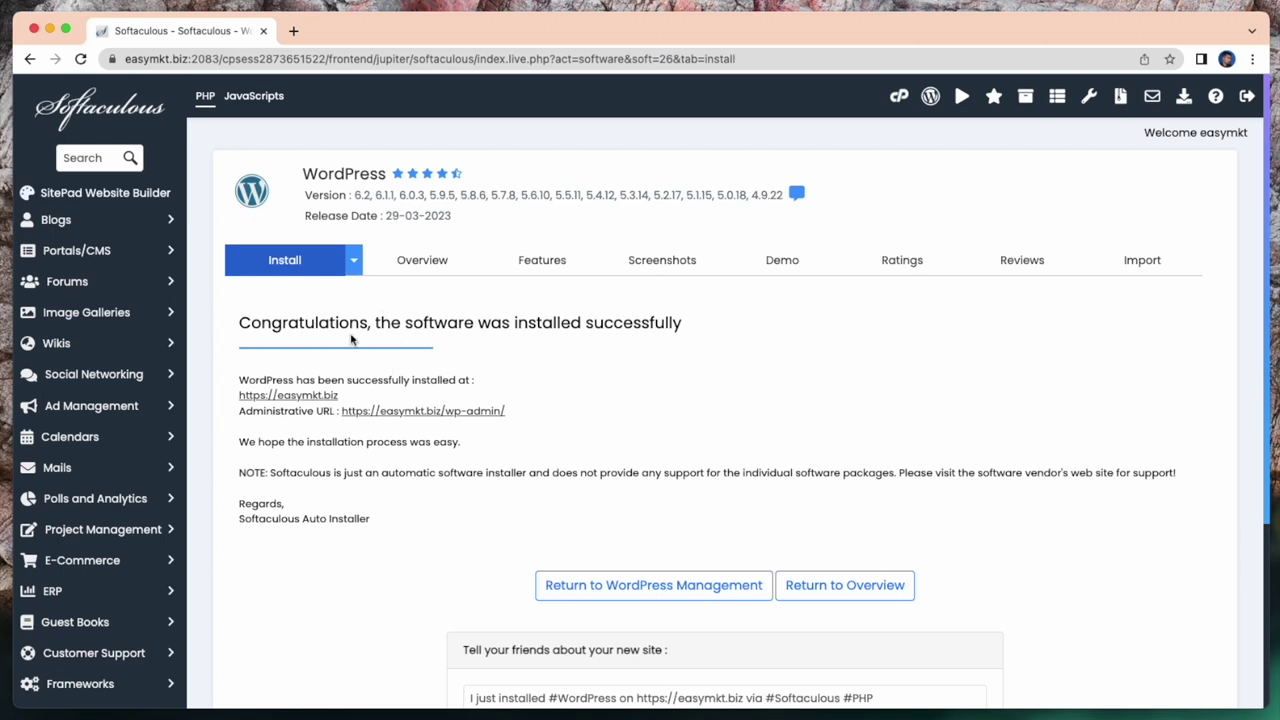
{"action": "scroll", "coordinate": [705, 352], "scroll_direction": "down", "scroll_amount": 1}
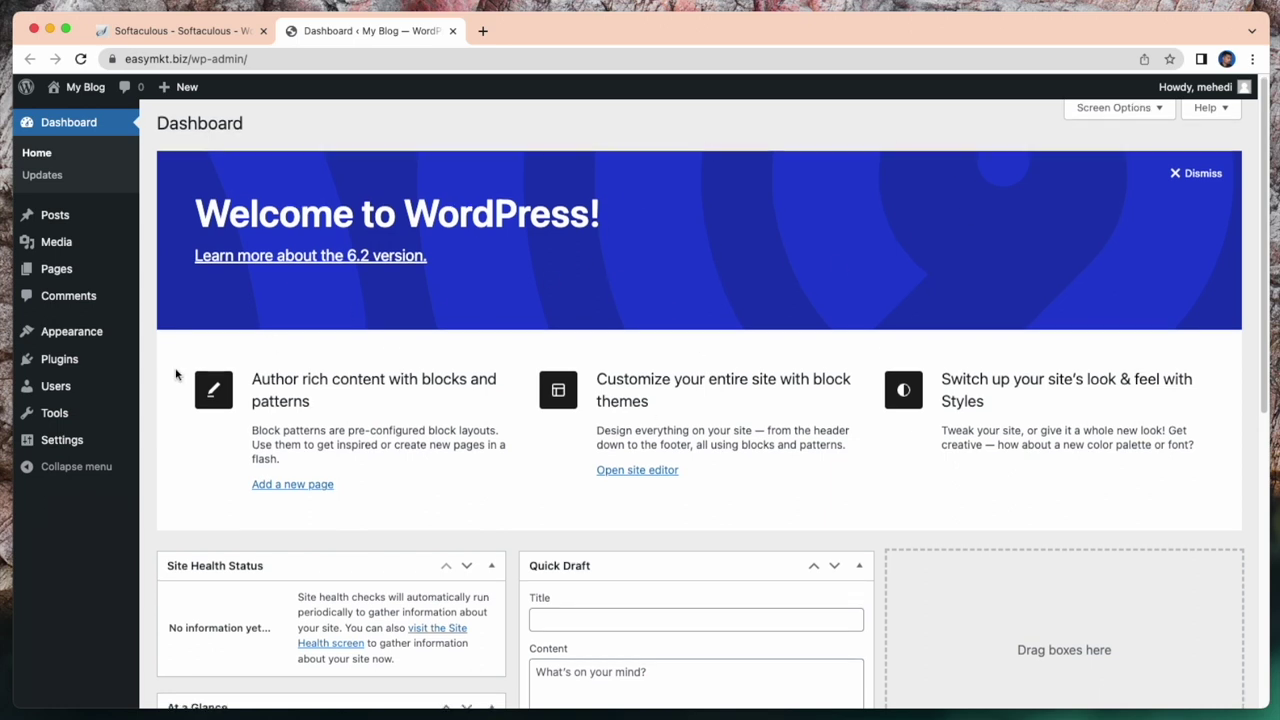
Step: Check the installed plugins list, then return to the Dashboard home
{"action": "left_click", "coordinate": [75, 360]}
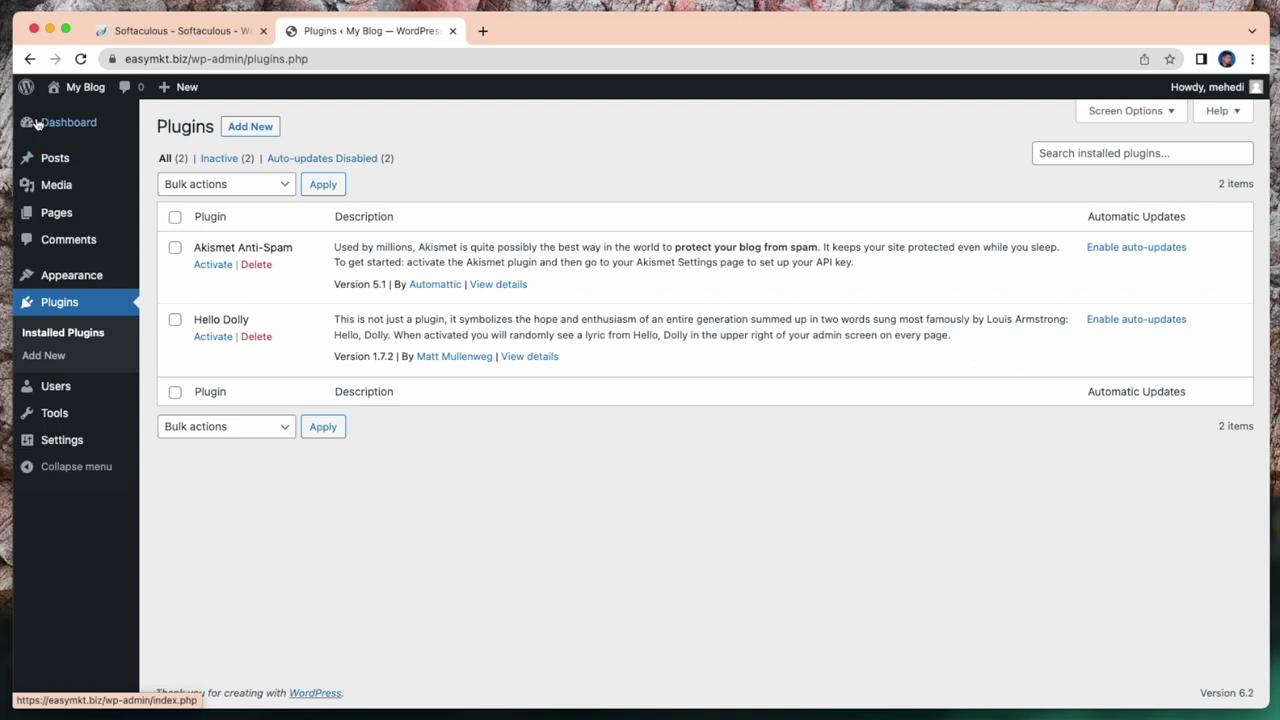
{"action": "left_click", "coordinate": [45, 122]}
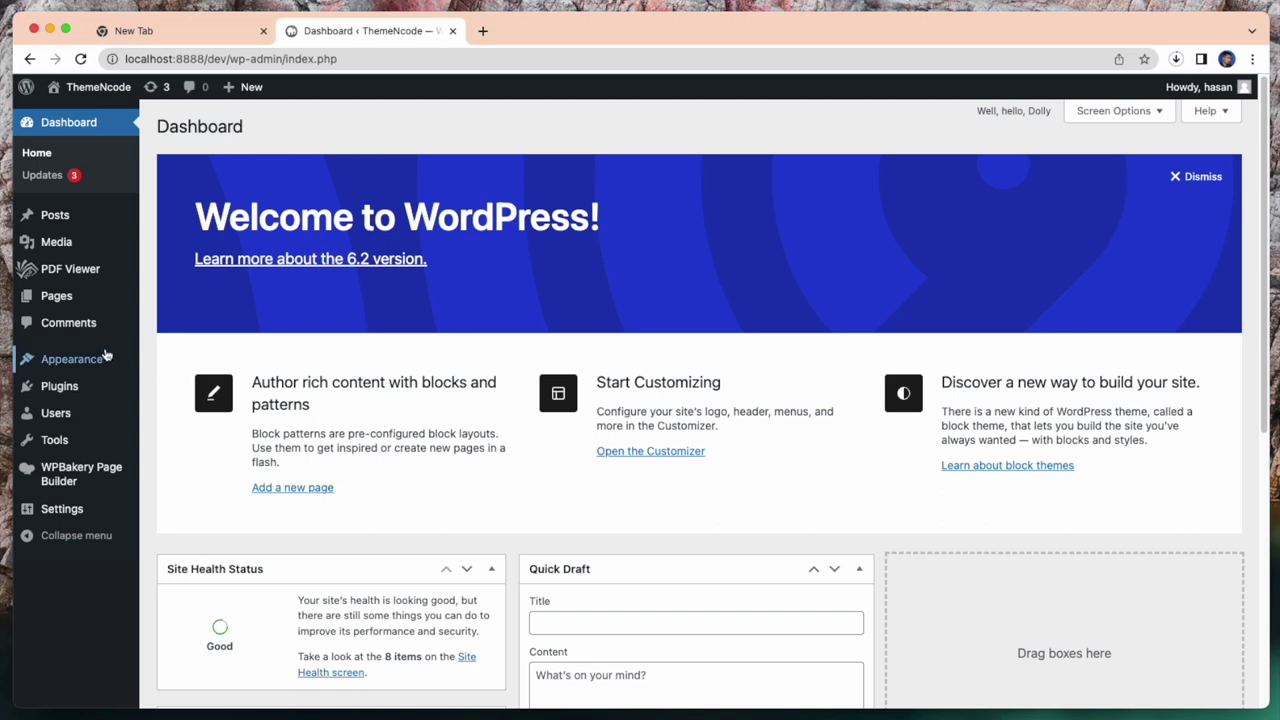
Step: Go to Appearance > Themes and open the Add New themes page
{"action": "mouse_move", "coordinate": [76, 361]}
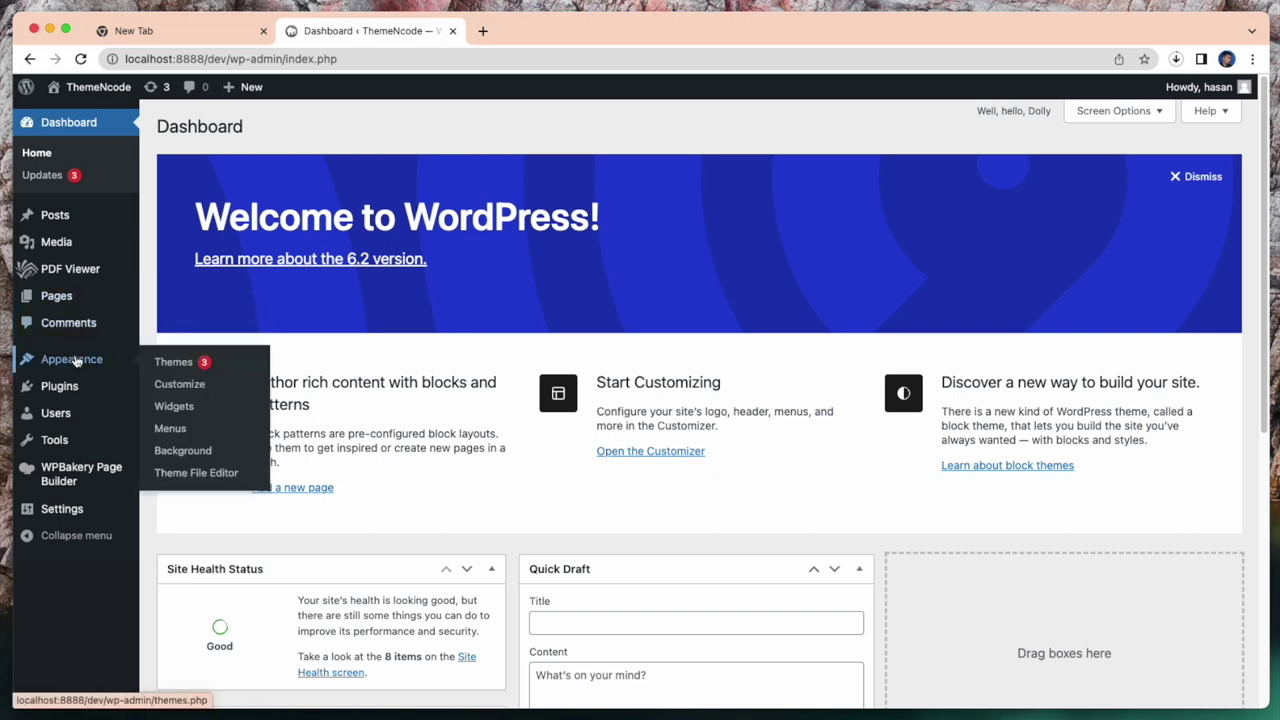
{"action": "left_click", "coordinate": [175, 361]}
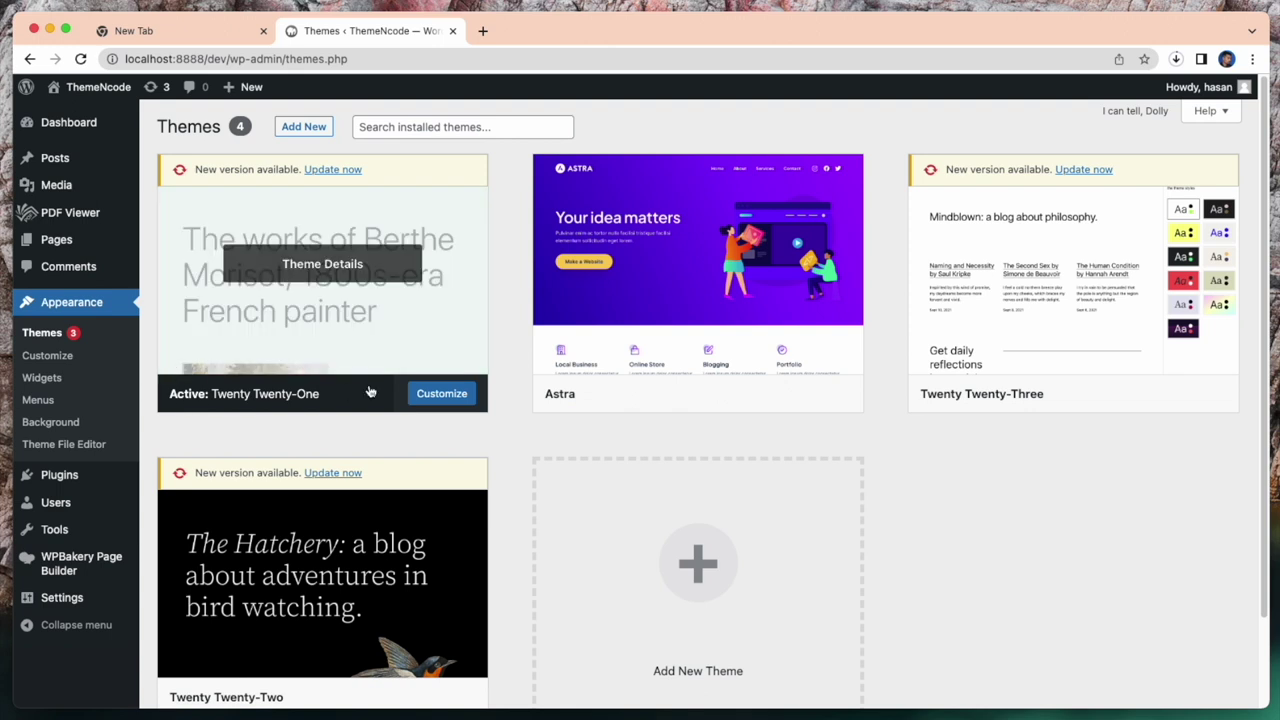
{"action": "left_click", "coordinate": [303, 126]}
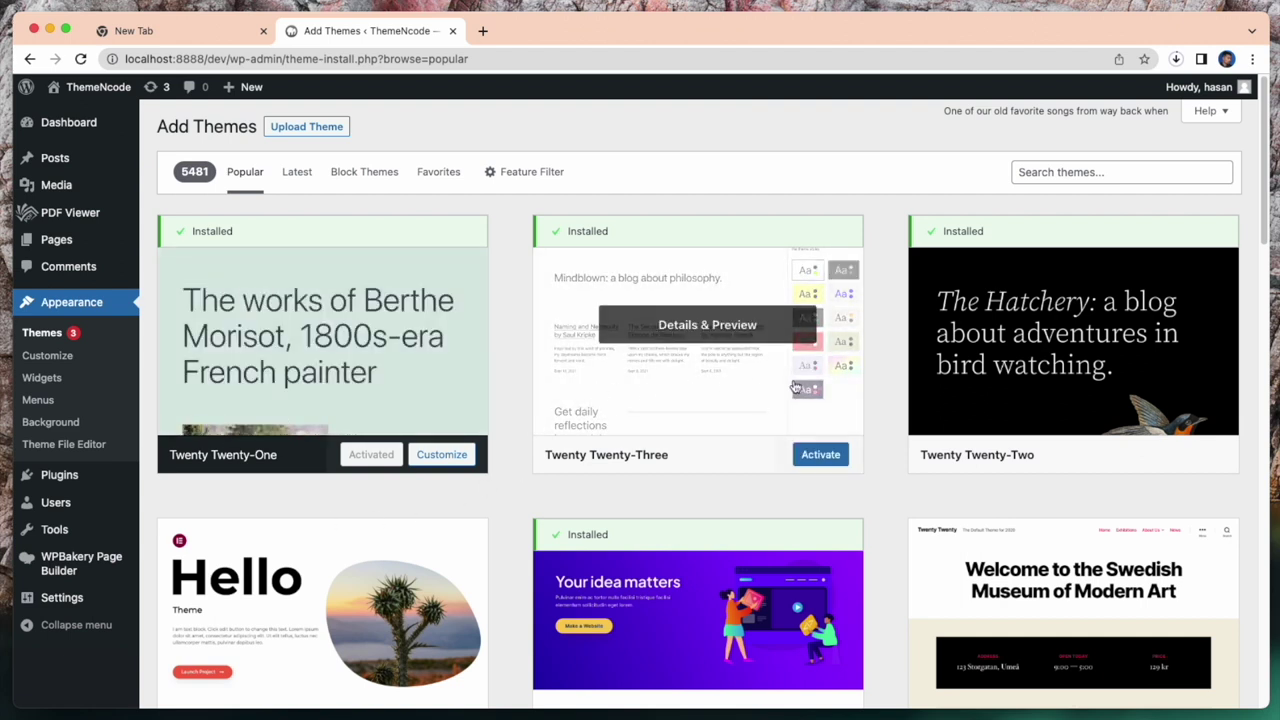
Step: Browse through the Popular themes list
{"action": "scroll", "coordinate": [1018, 376], "scroll_direction": "down", "scroll_amount": 3}
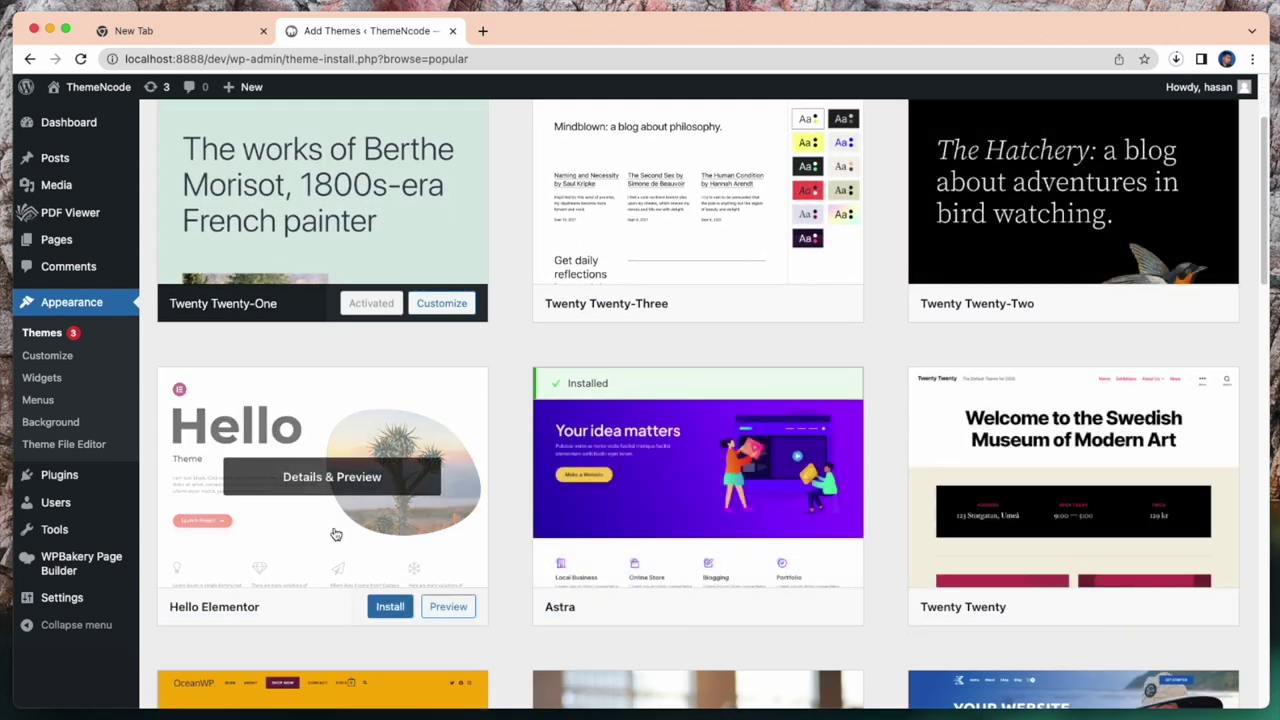
{"action": "scroll", "coordinate": [260, 550], "scroll_direction": "down", "scroll_amount": 6}
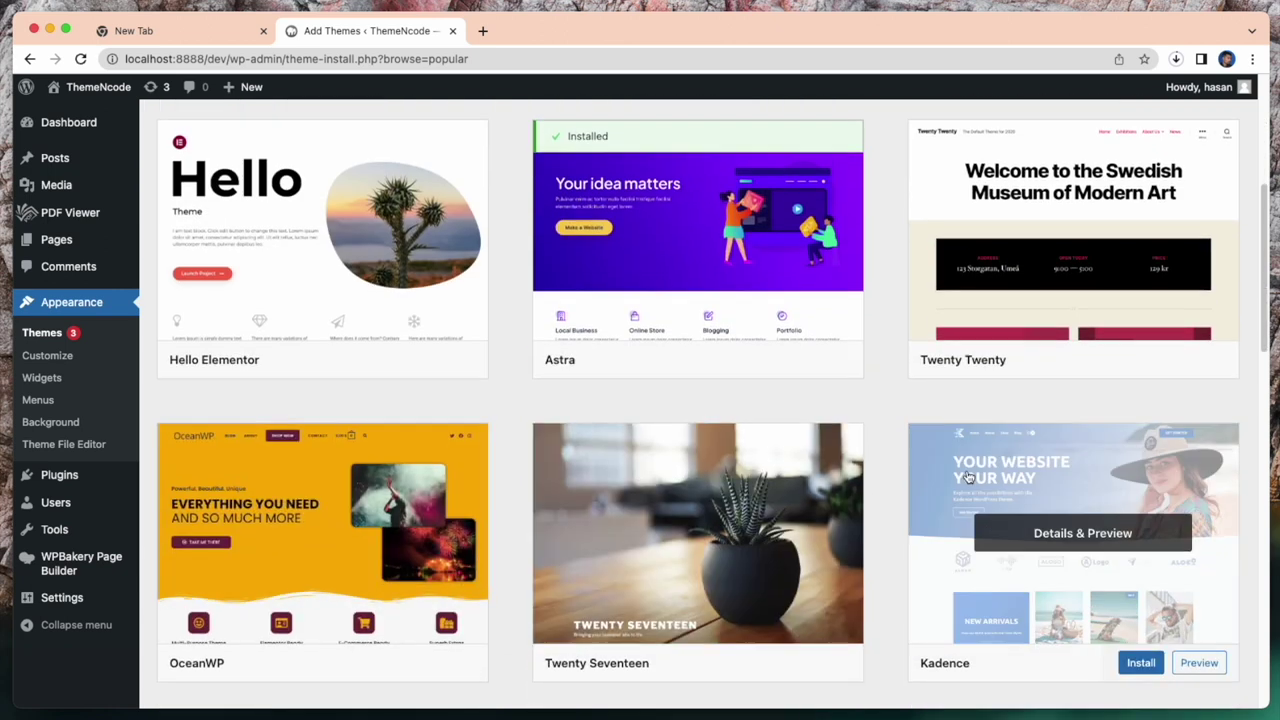
{"action": "scroll", "coordinate": [968, 480], "scroll_direction": "down", "scroll_amount": 2}
{"action": "scroll", "coordinate": [968, 477], "scroll_direction": "down", "scroll_amount": 5}
{"action": "scroll", "coordinate": [346, 557], "scroll_direction": "down", "scroll_amount": 6}
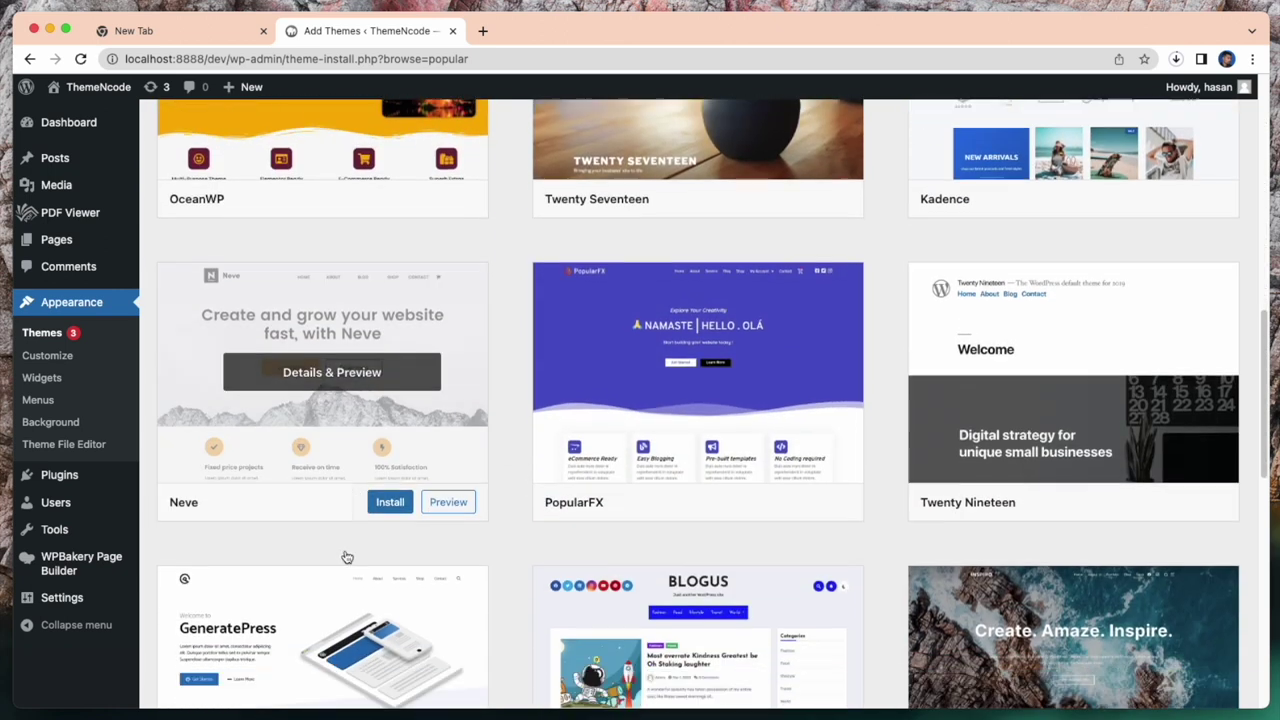
{"action": "scroll", "coordinate": [1000, 440], "scroll_direction": "down", "scroll_amount": 2}
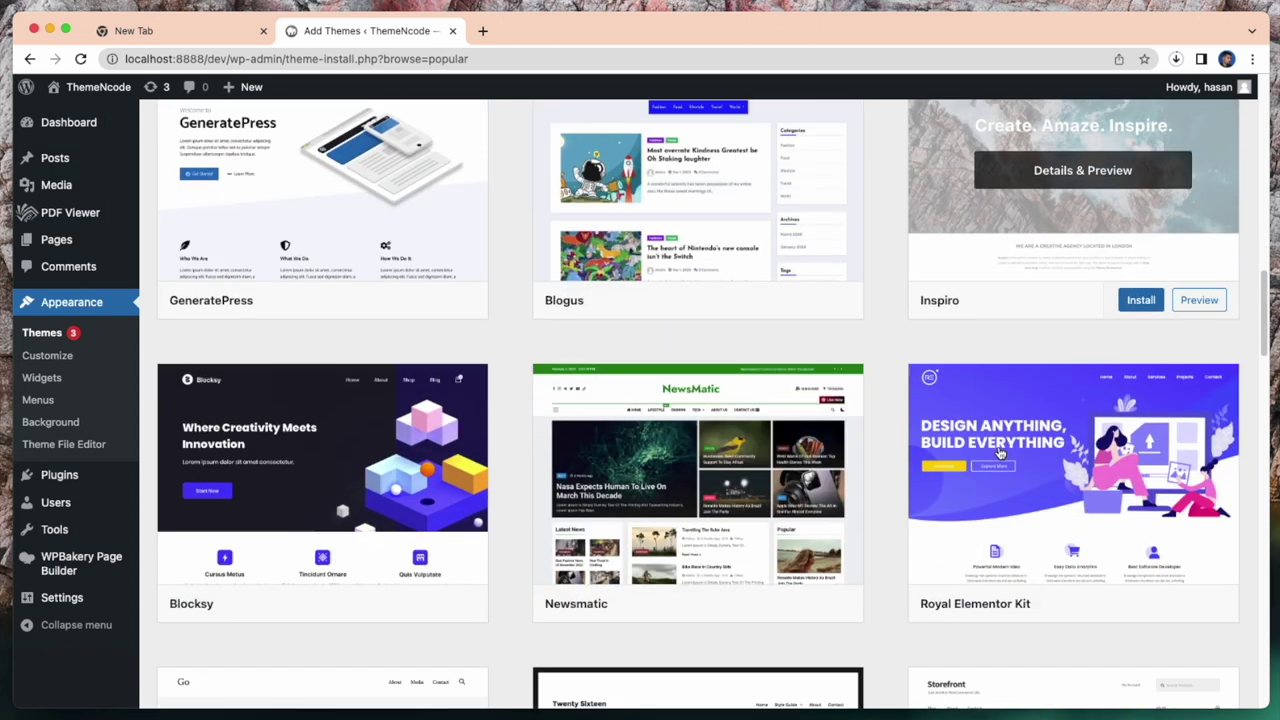
{"action": "scroll", "coordinate": [340, 490], "scroll_direction": "down", "scroll_amount": 2}
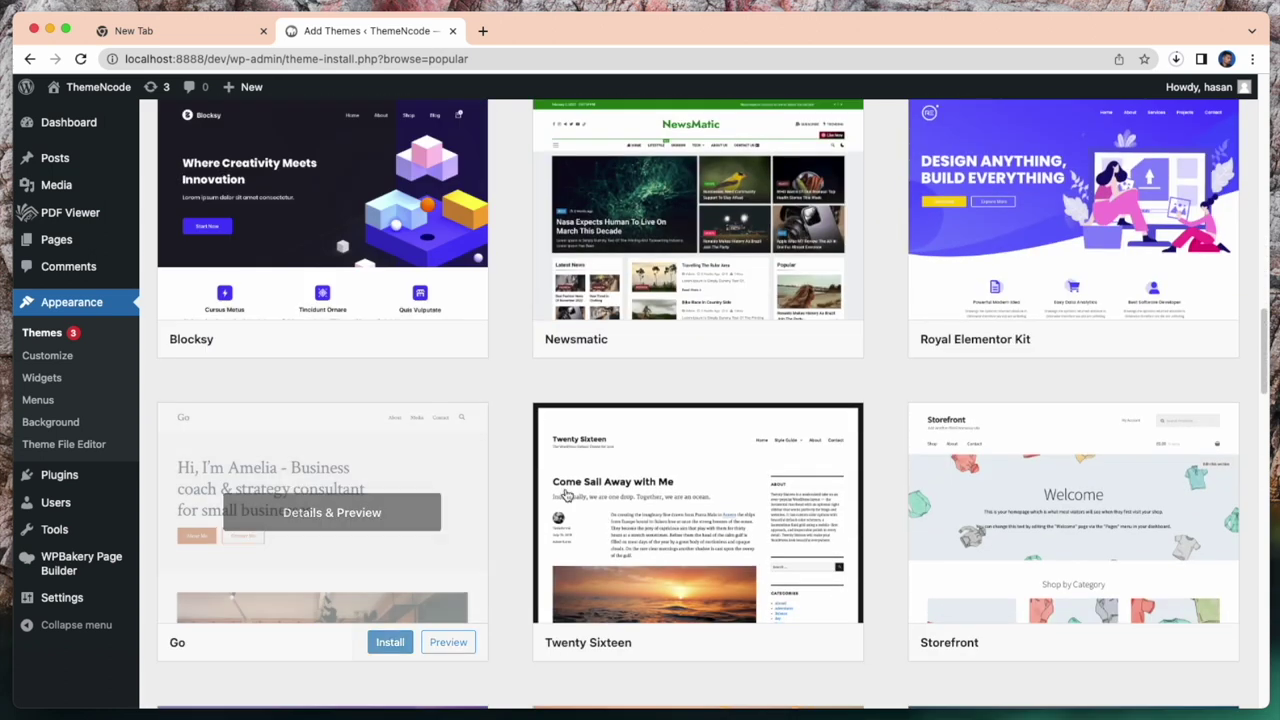
{"action": "scroll", "coordinate": [958, 413], "scroll_direction": "down", "scroll_amount": 2}
{"action": "scroll", "coordinate": [800, 530], "scroll_direction": "down", "scroll_amount": 1}
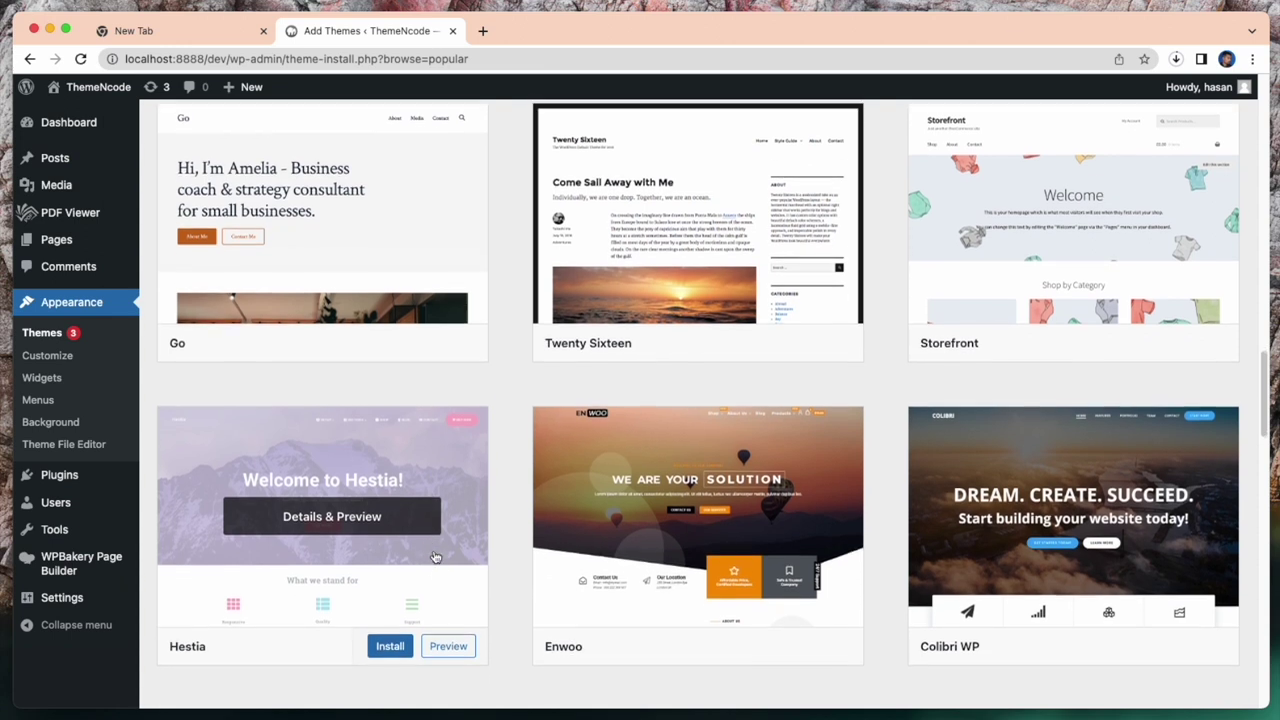
{"action": "scroll", "coordinate": [434, 557], "scroll_direction": "up", "scroll_amount": 10}
{"action": "scroll", "coordinate": [435, 557], "scroll_direction": "up", "scroll_amount": 4}
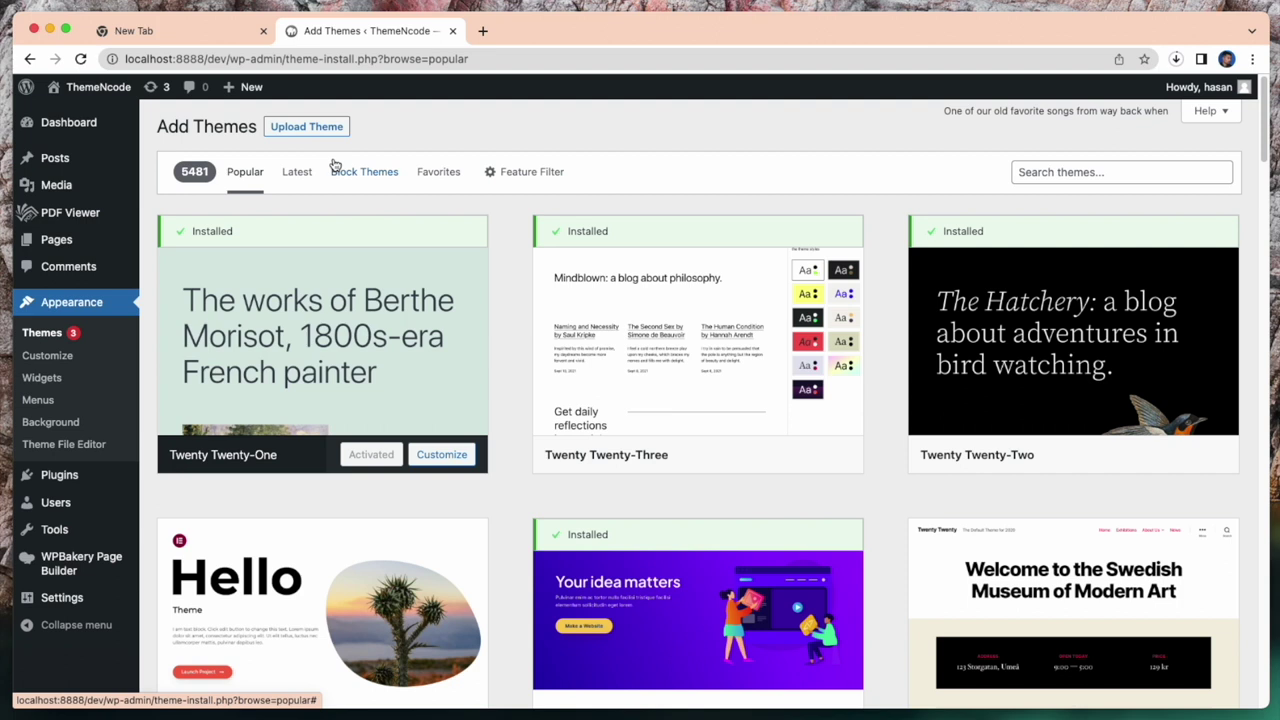
{"action": "mouse_move", "coordinate": [686, 223]}
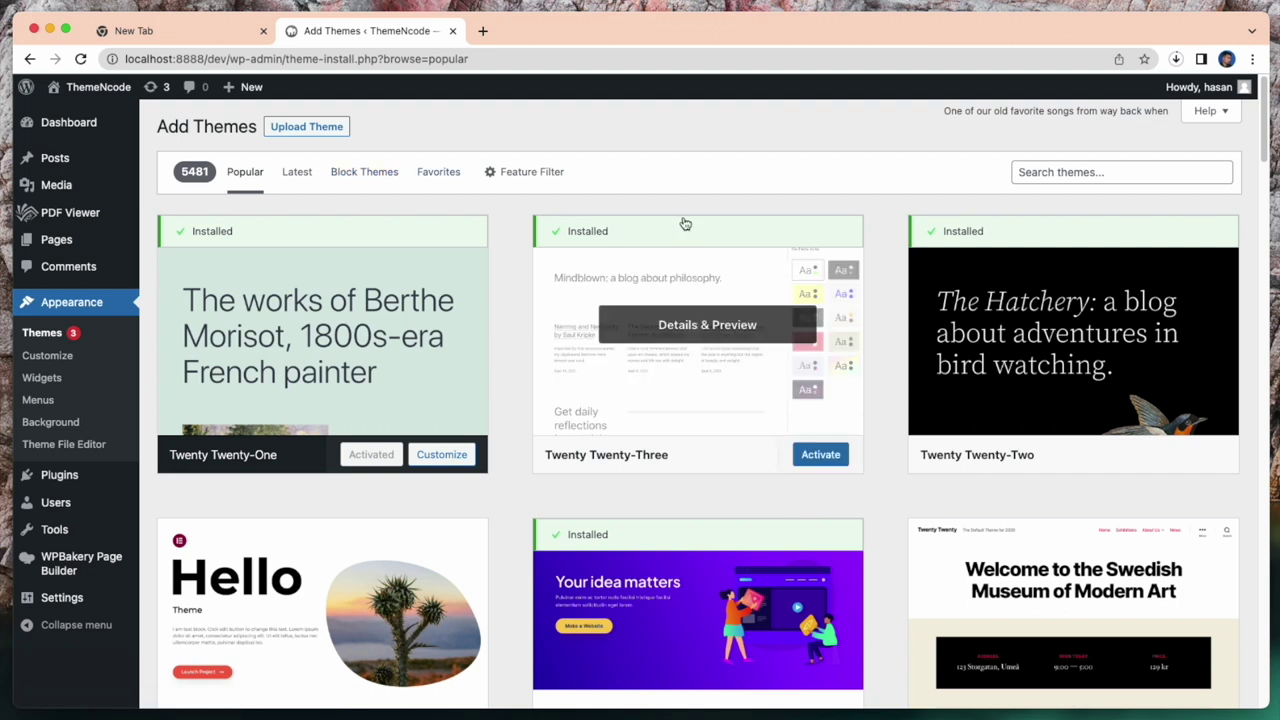
Step: Activate Astra from the installed themes list and open its Welcome to Astra page
{"action": "left_click", "coordinate": [45, 334]}
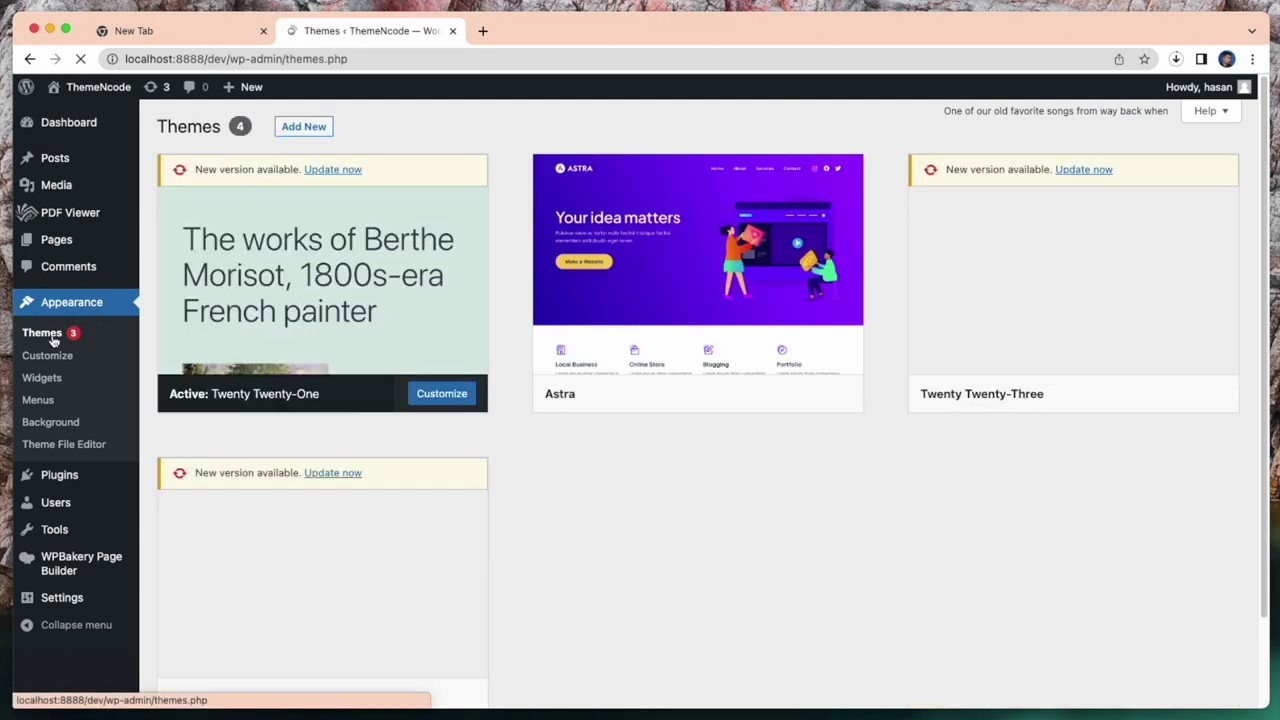
{"action": "mouse_move", "coordinate": [594, 400]}
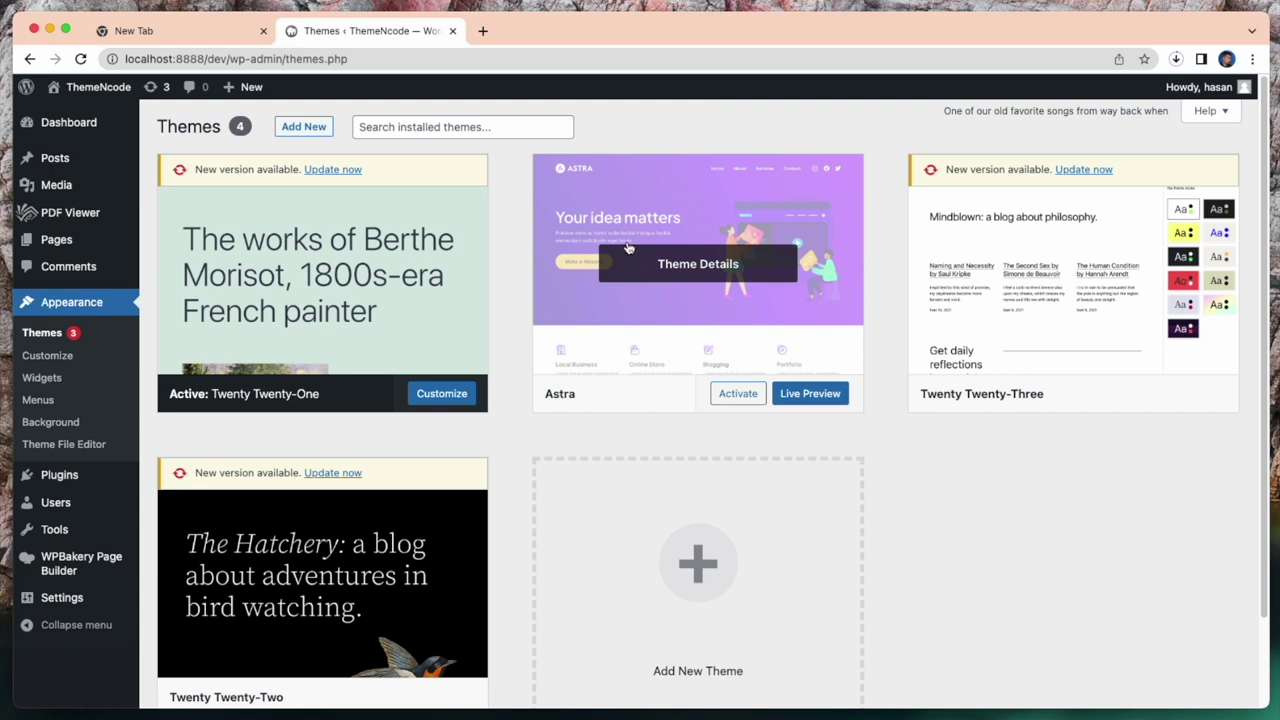
{"action": "left_click", "coordinate": [738, 393]}
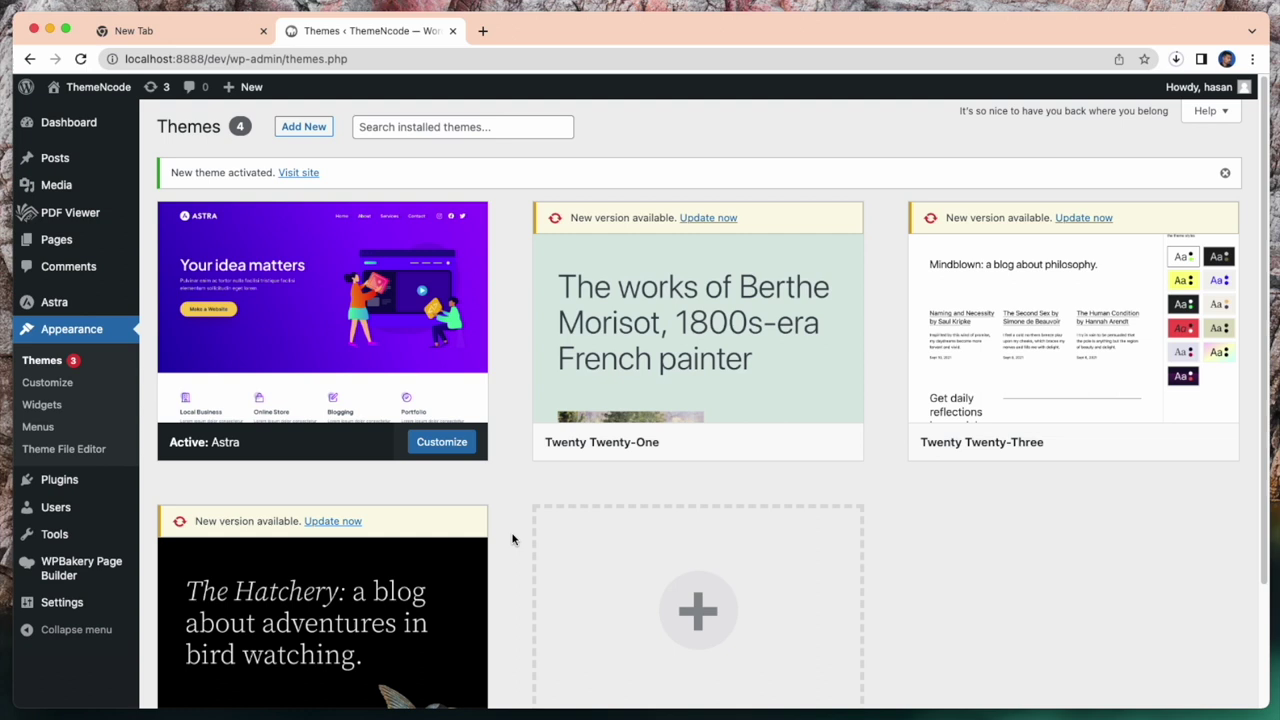
{"action": "mouse_move", "coordinate": [412, 578]}
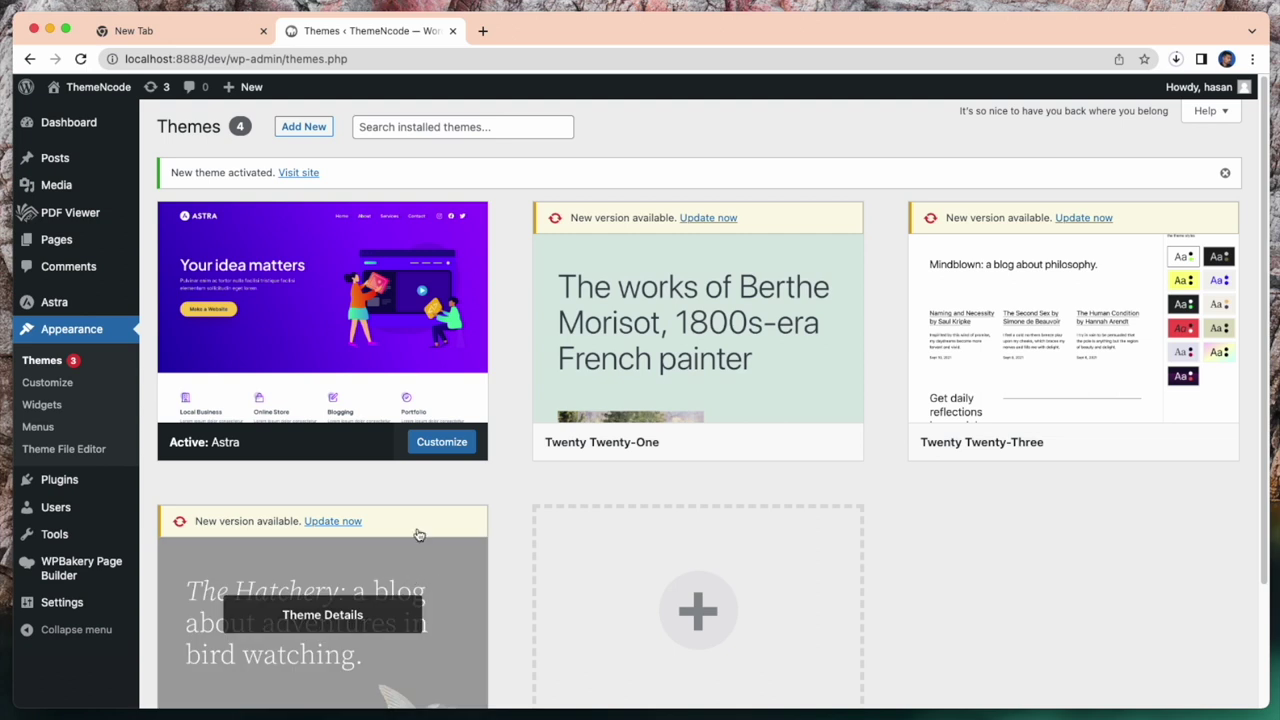
{"action": "left_click", "coordinate": [446, 448]}
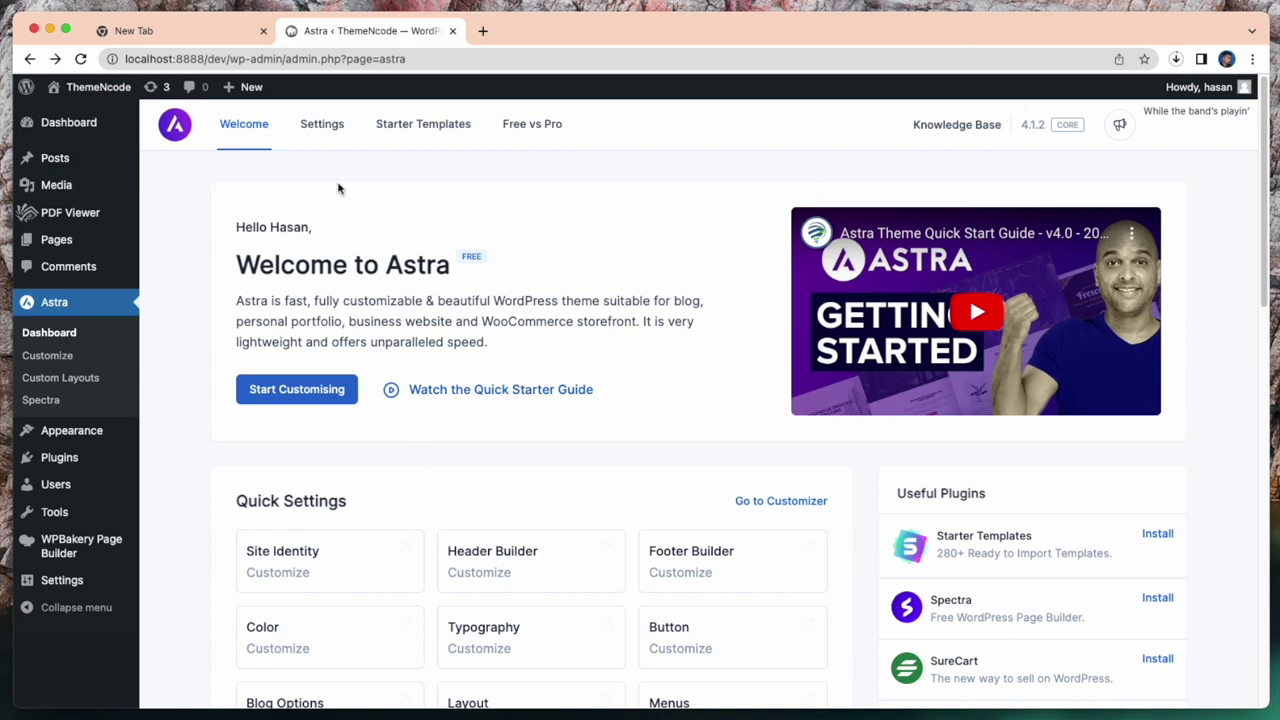
Step: On Astra's Starter Templates tab, run Install & Activate and confirm the Activated status
{"action": "left_click", "coordinate": [407, 133]}
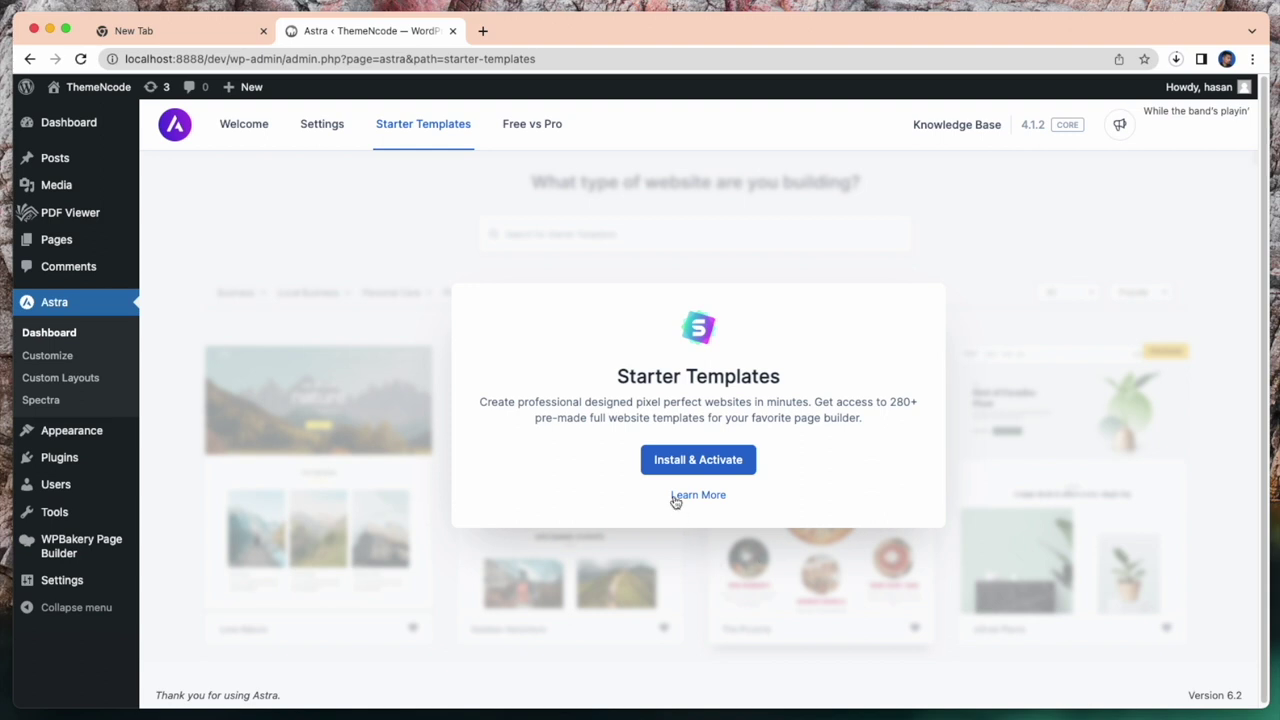
{"action": "left_click", "coordinate": [673, 463]}
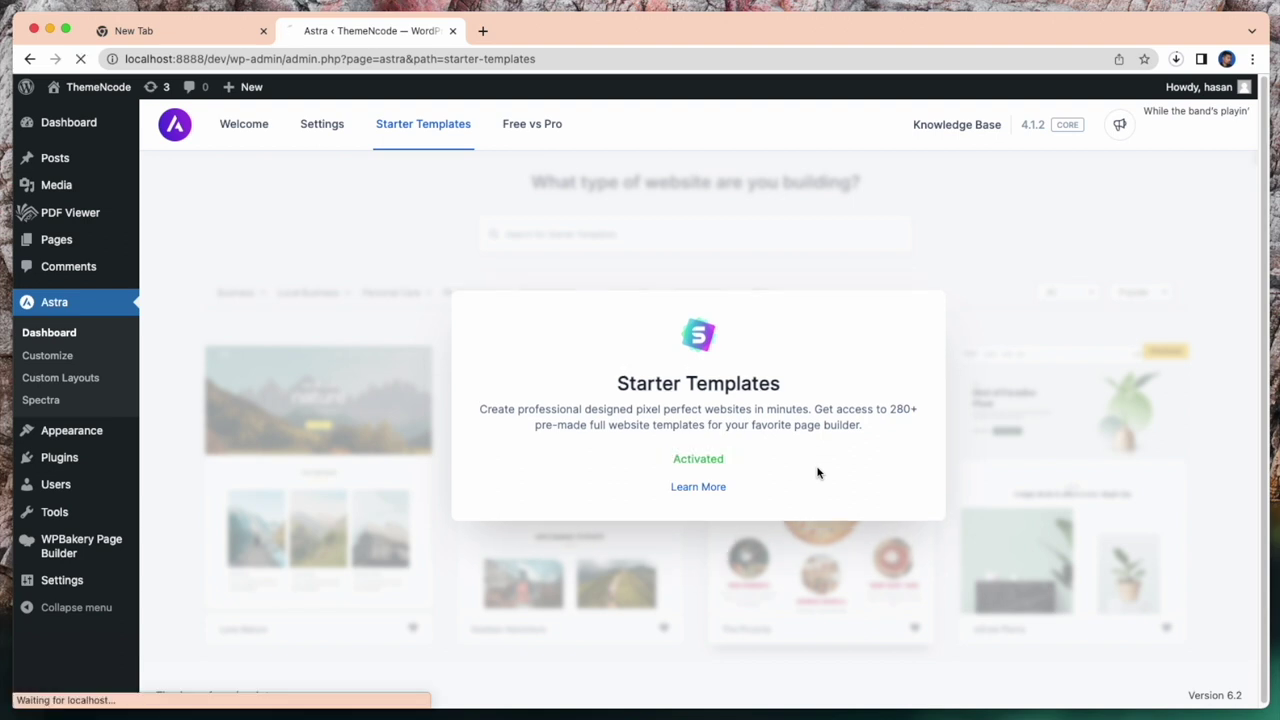
{"action": "double_click", "coordinate": [699, 462]}
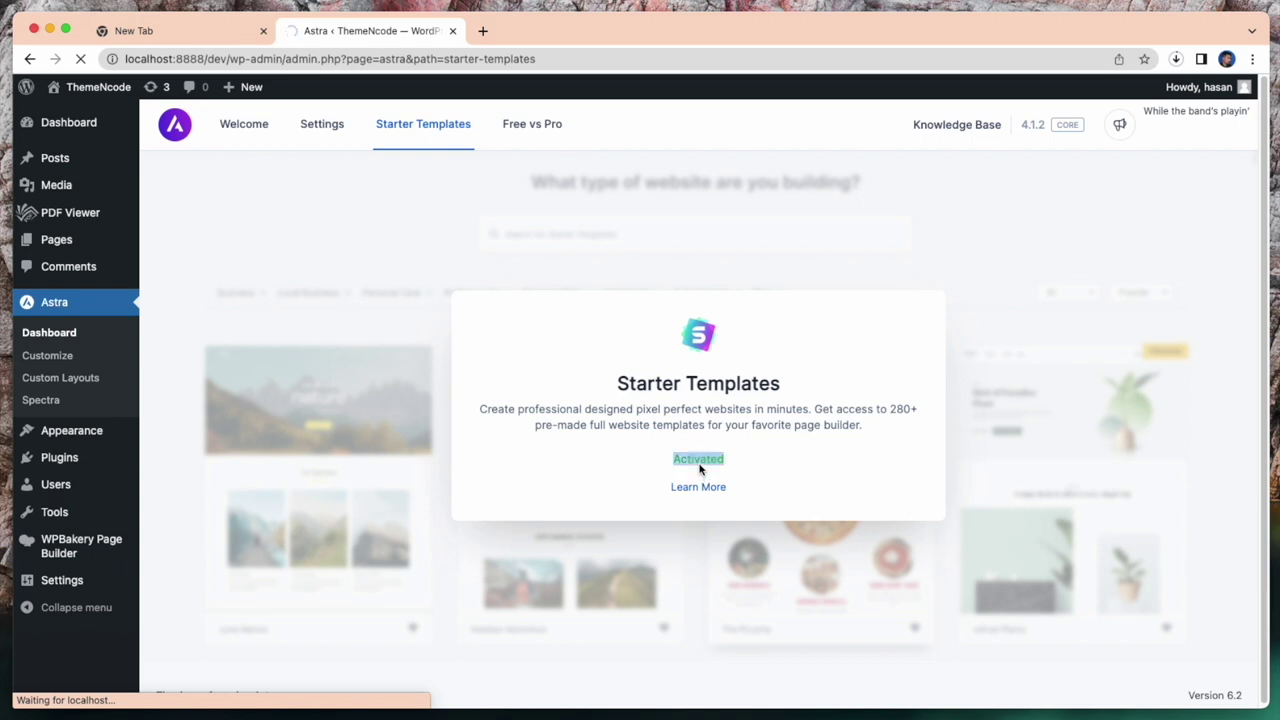